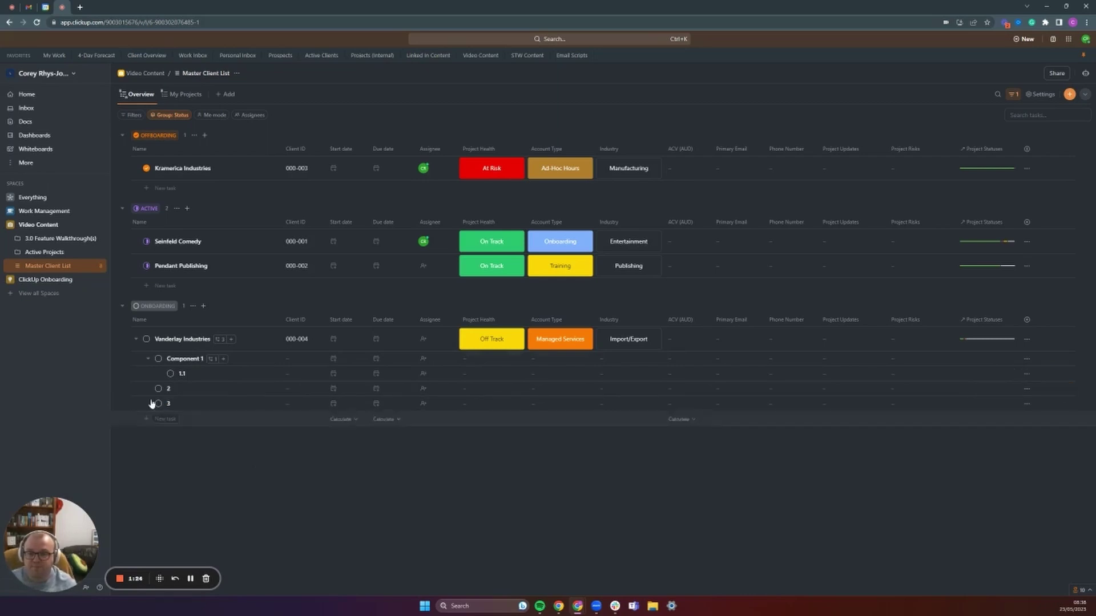
Open the Vanderlay Industries list in the Active Projects folder and review its tasks across all phases
left_click(18, 252)
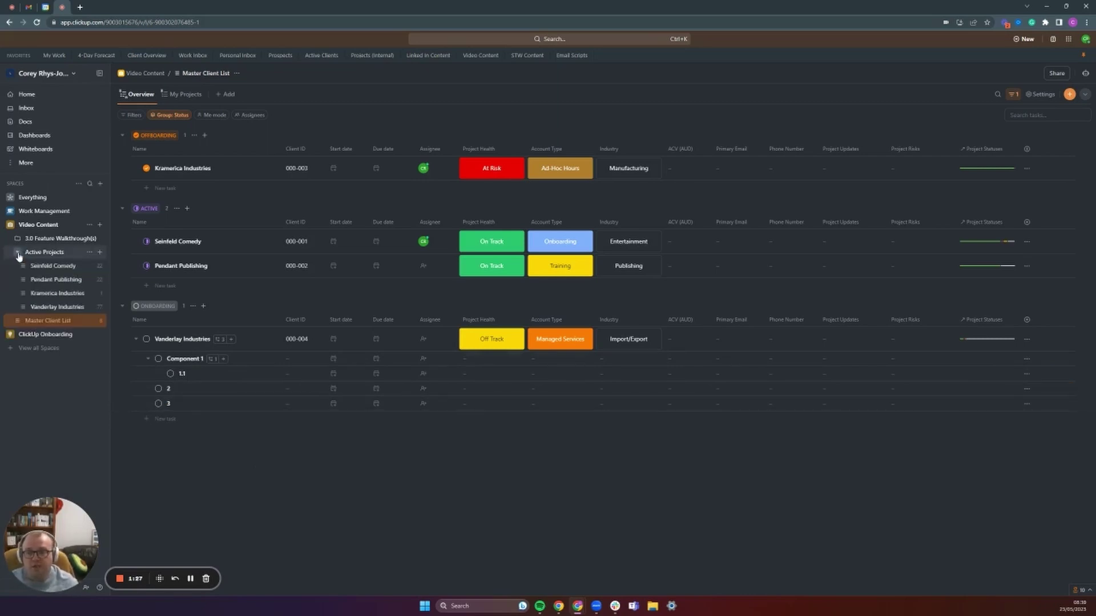
left_click(57, 307)
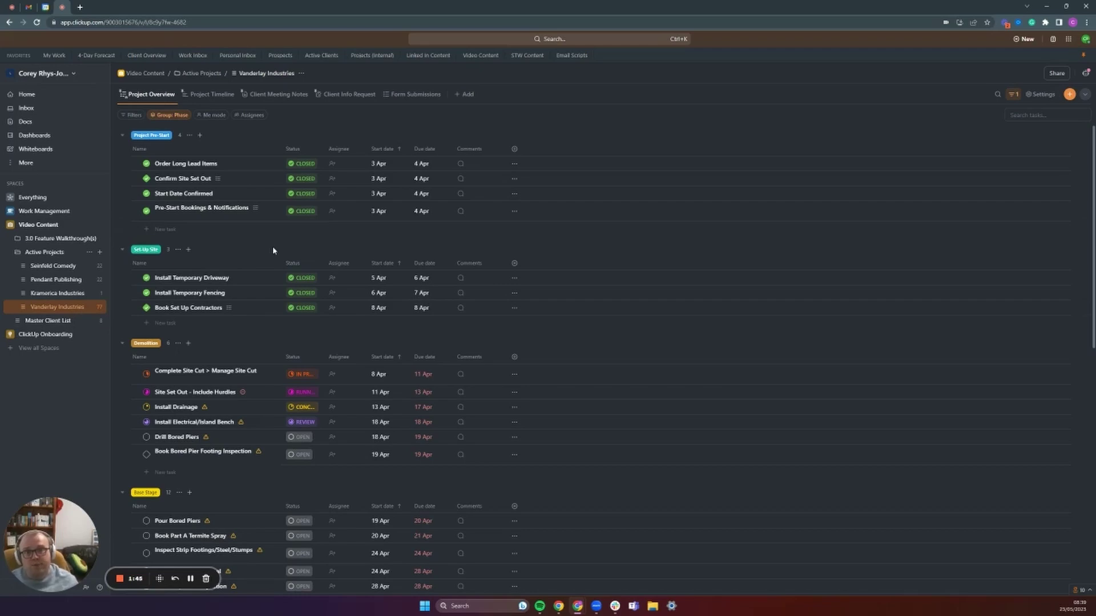
scroll(274, 257, "down", 12)
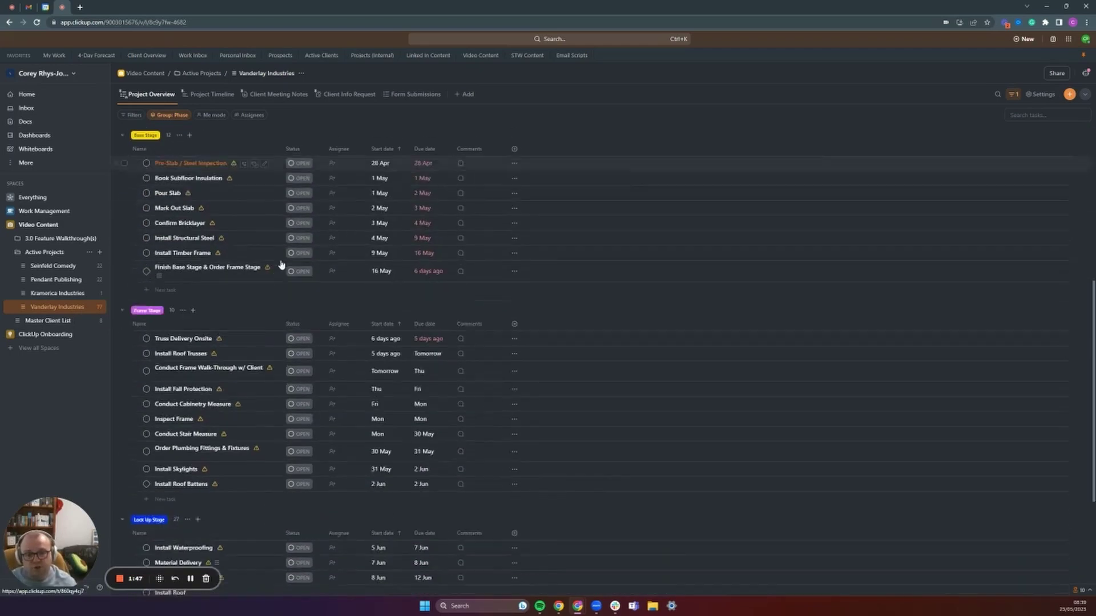
scroll(277, 272, "down", 8)
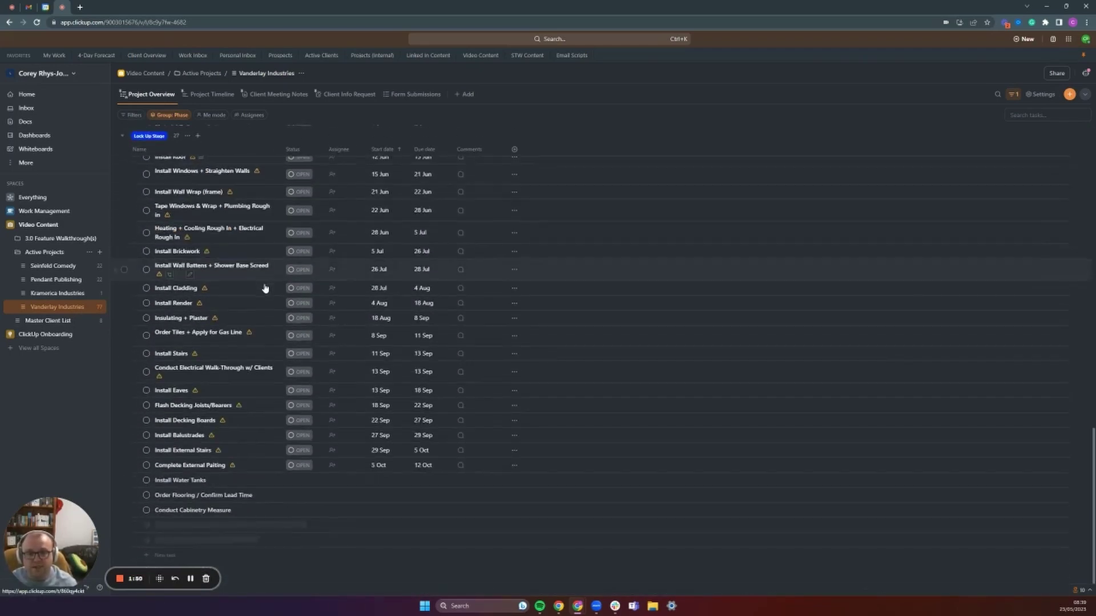
scroll(265, 289, "up", 18)
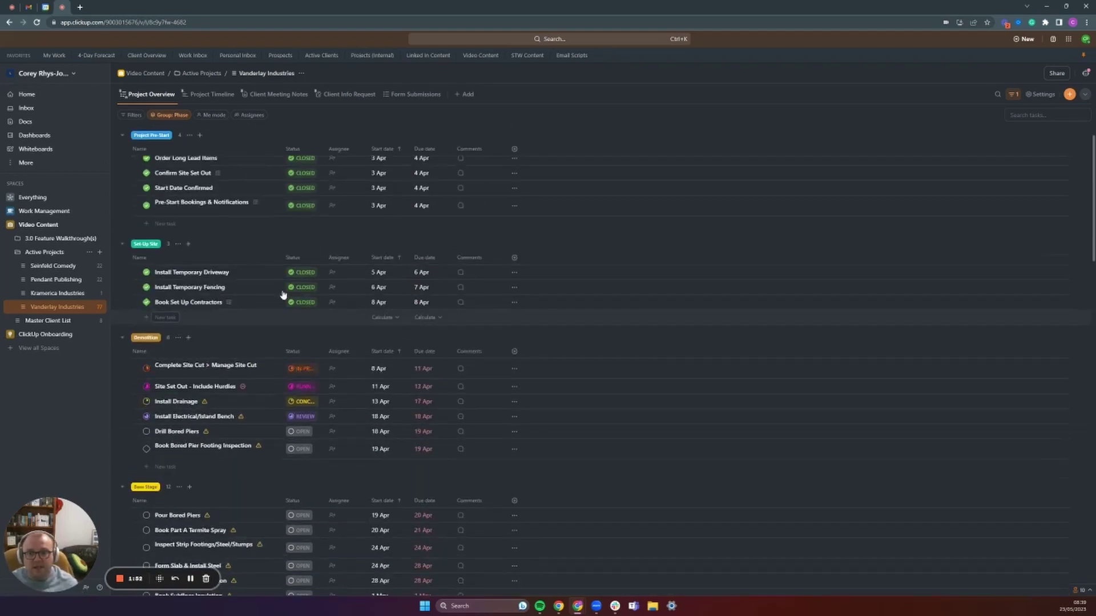
View the assignee choices for the Complete Site Cut > Manage Site Cut task, leaving it unassigned
left_click(333, 368)
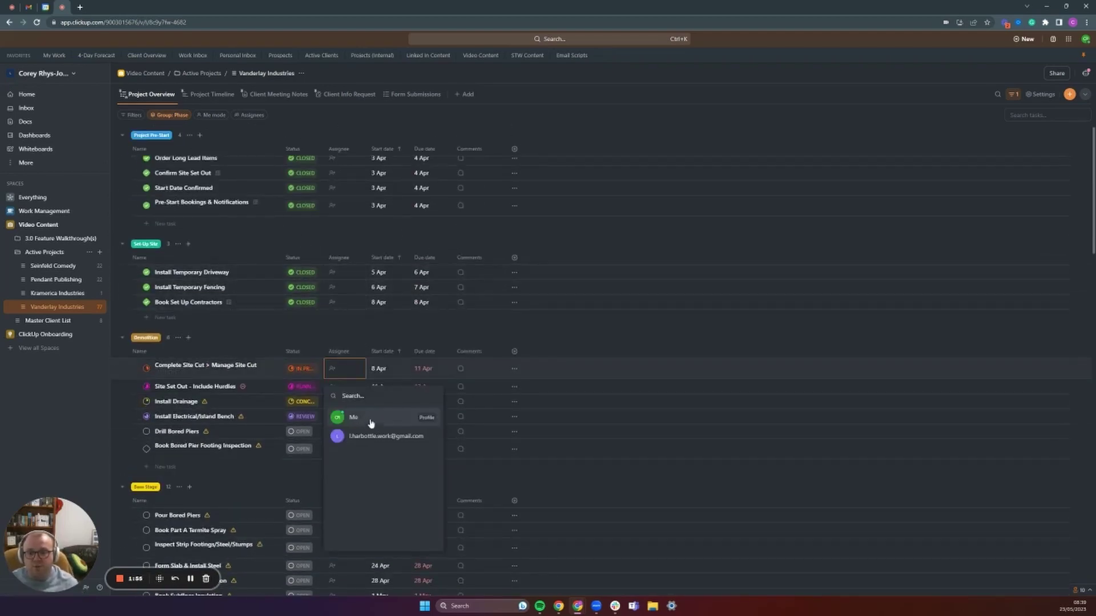
key("Escape")
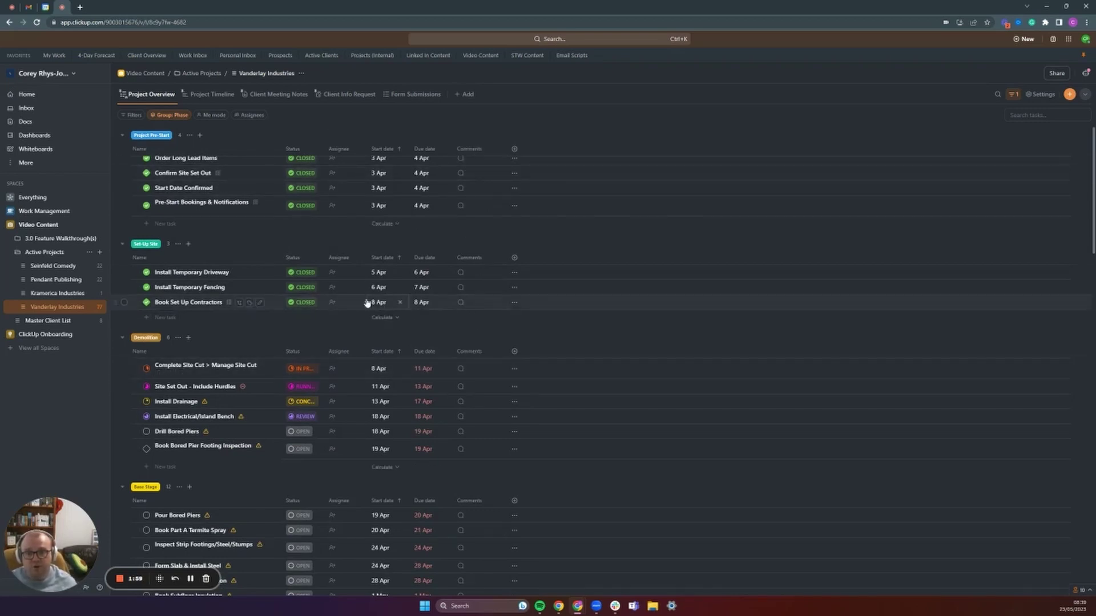
scroll(320, 268, "up", 1)
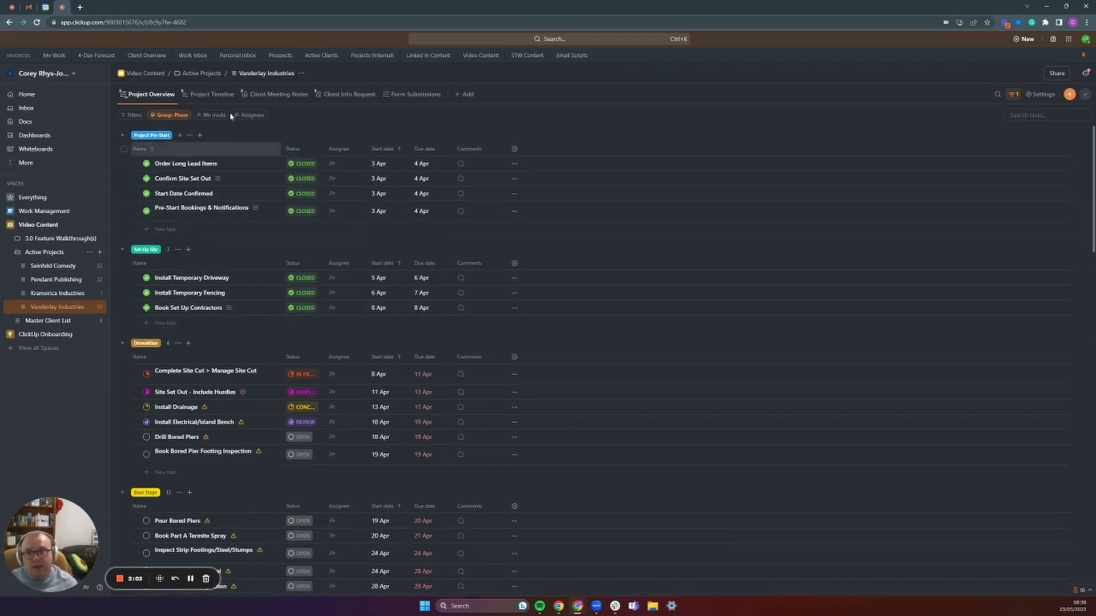
Show the Project Timeline at the Zoom to fit scale and review the scheduled tasks down the Gantt chart
left_click(220, 95)
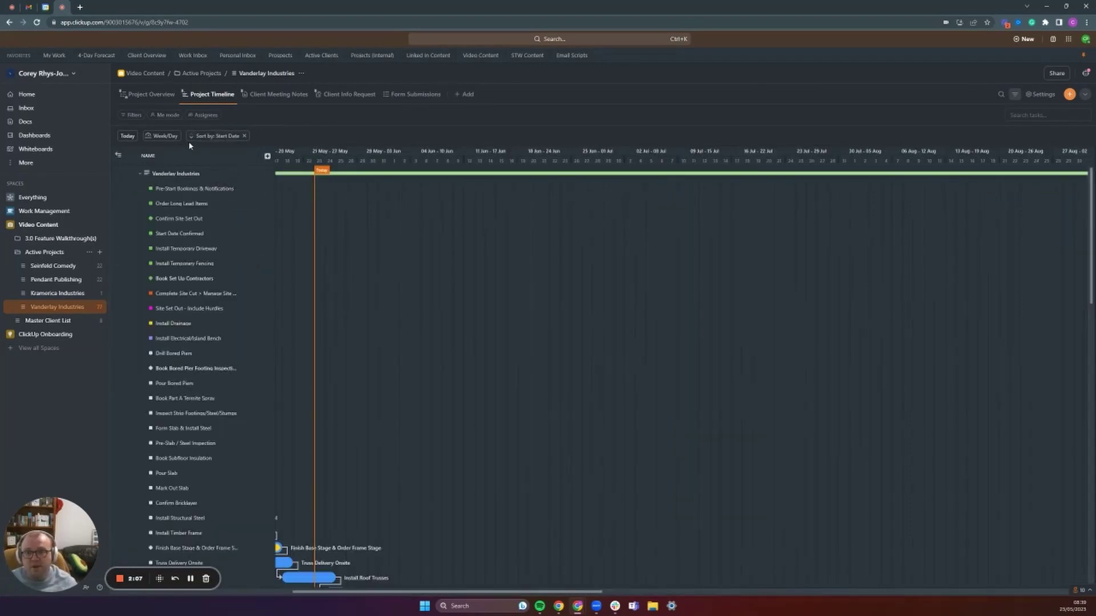
left_click(165, 139)
left_click(183, 171)
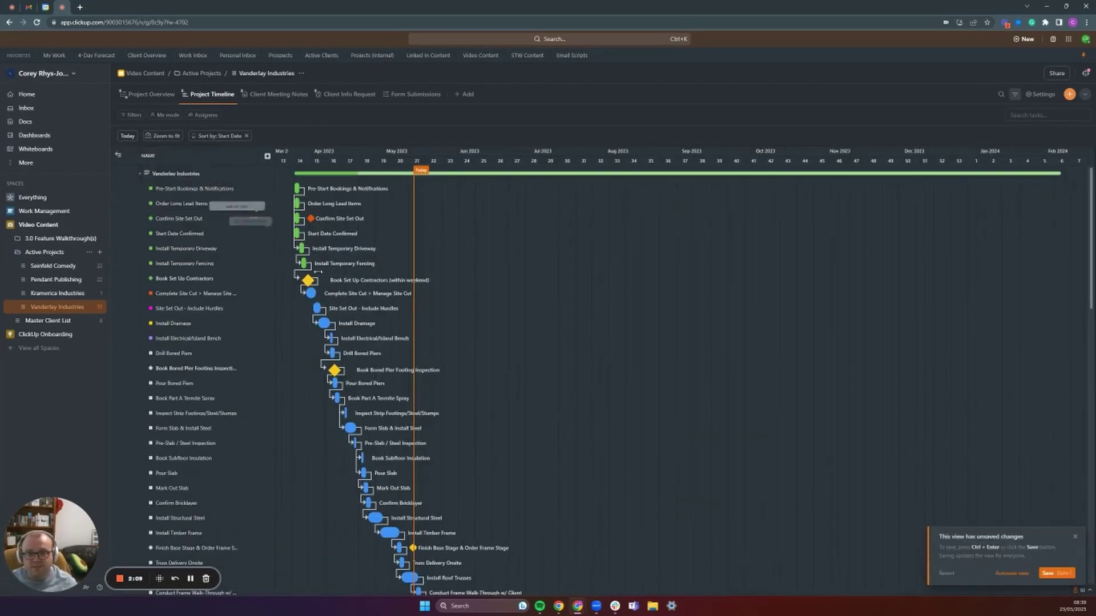
scroll(366, 269, "down", 5)
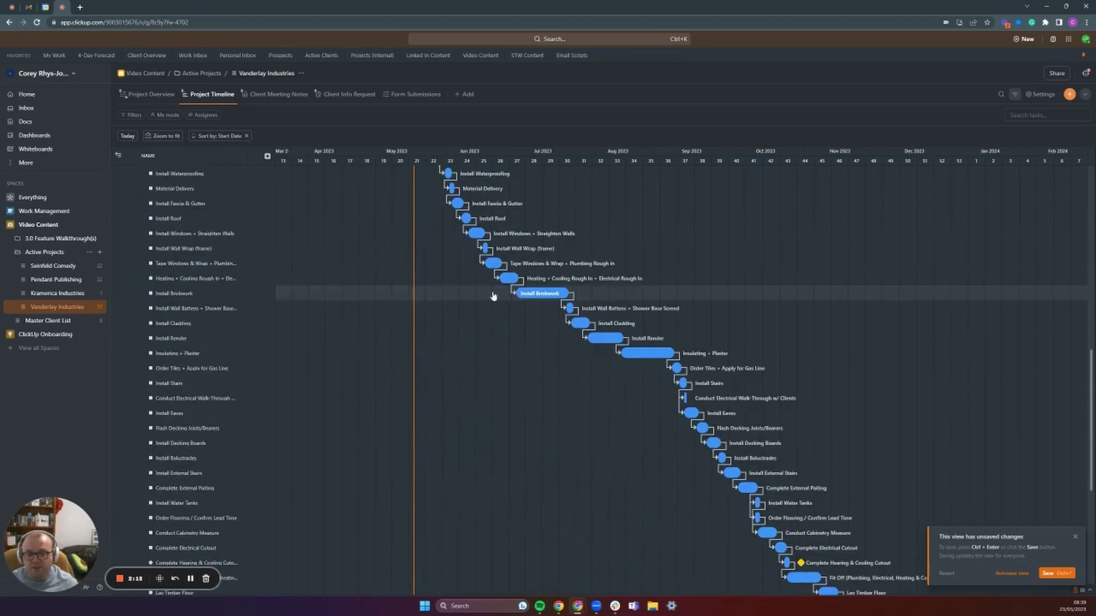
scroll(491, 295, "up", 3)
View the Client Meeting Notes and the Client Info Request form, and return to the Project Overview
left_click(279, 94)
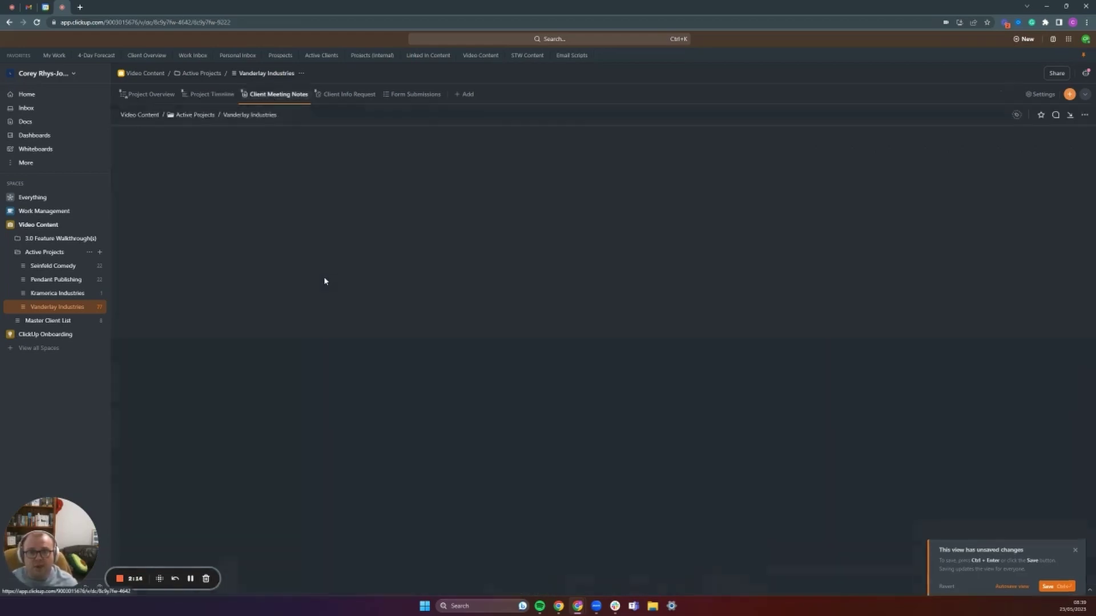
left_click(348, 95)
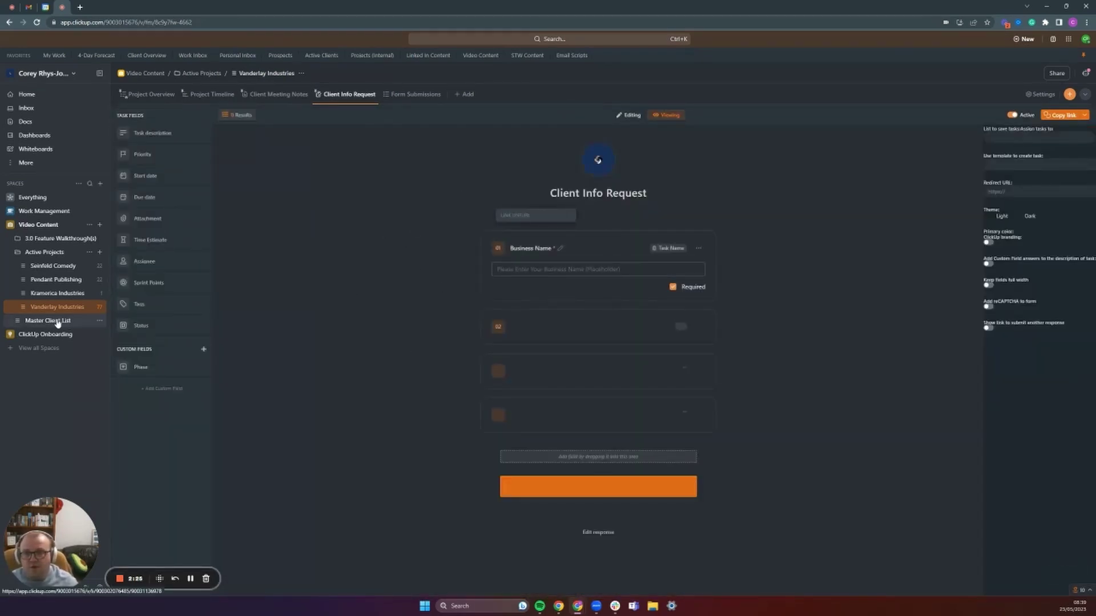
left_click(161, 96)
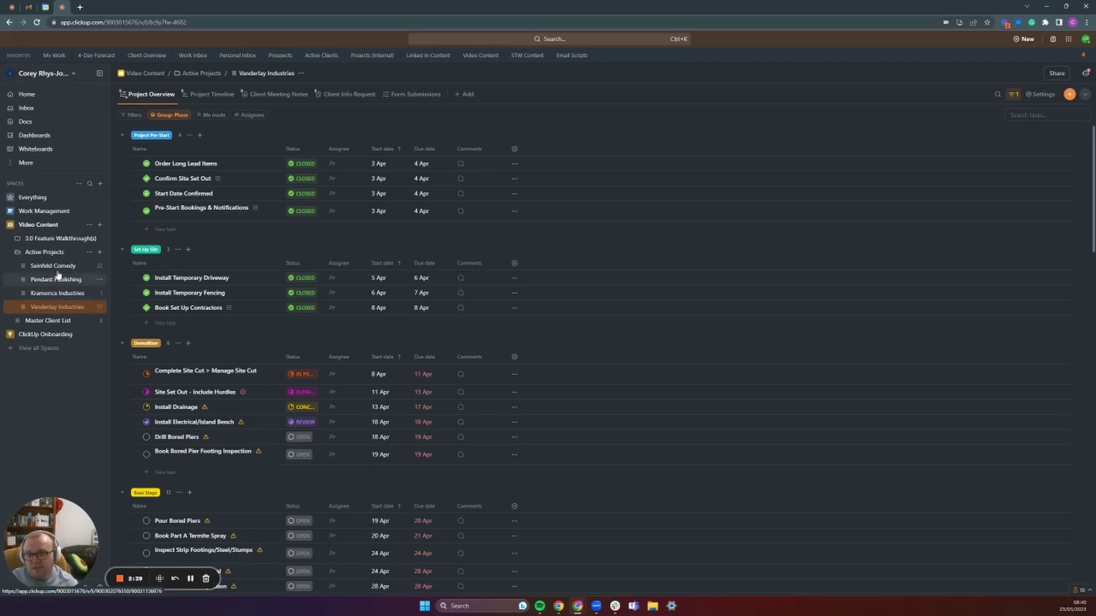
Open the Vanderlay Industries list info and look at its due date, priority and assignee options, then close it
left_click(25, 311)
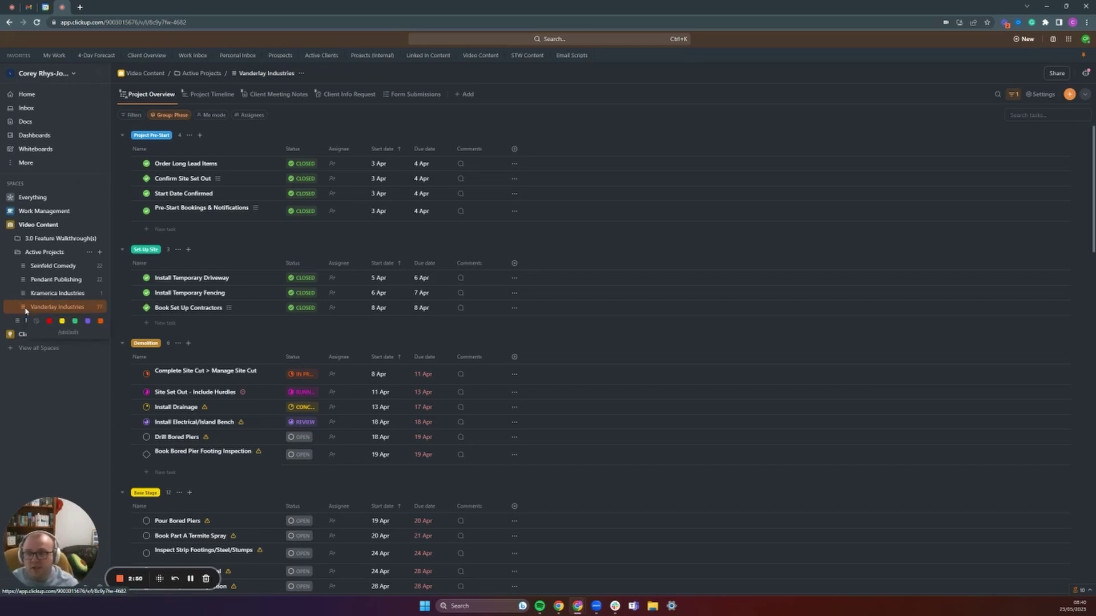
left_click(100, 307)
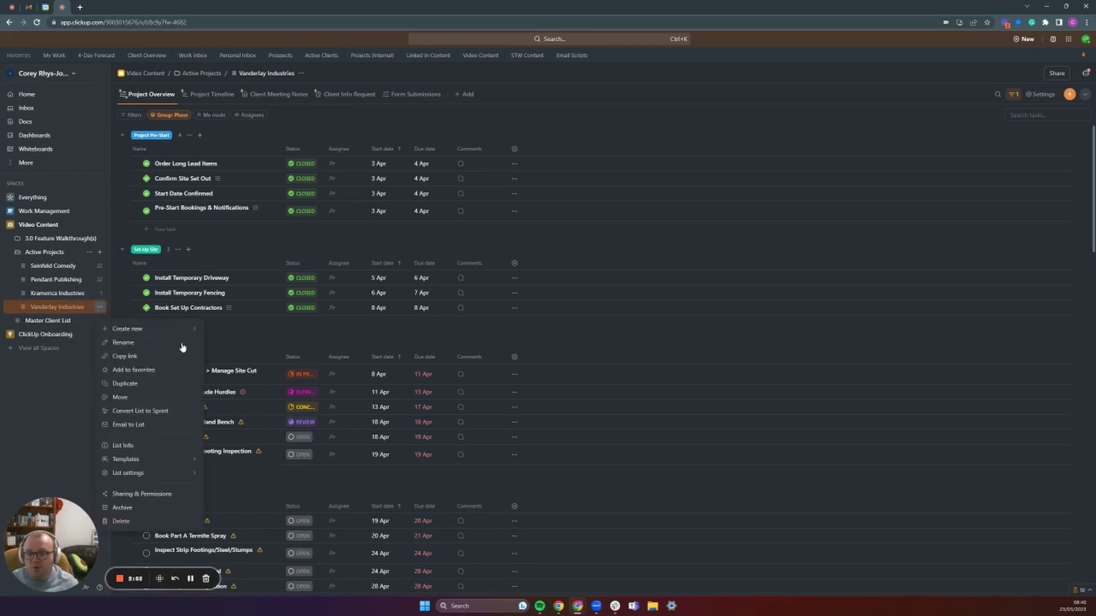
left_click(152, 445)
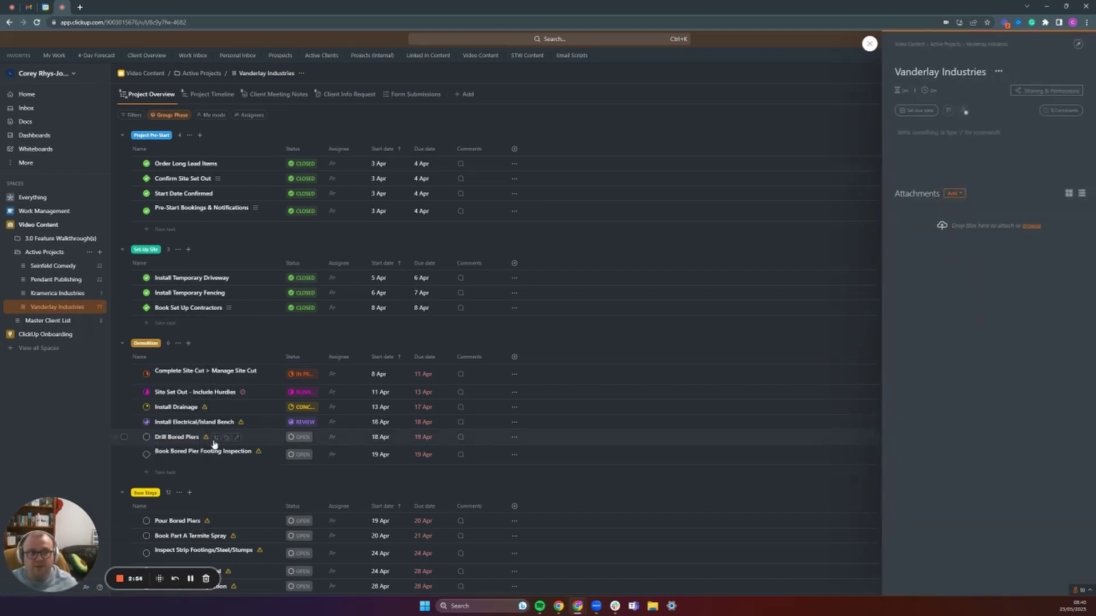
left_click(916, 110)
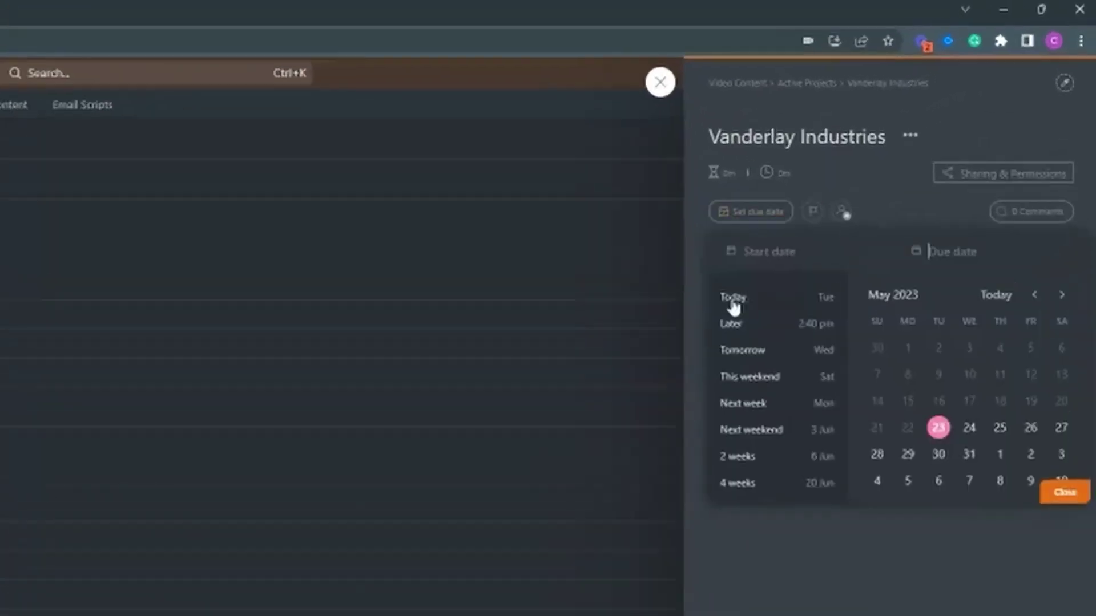
left_click(812, 212)
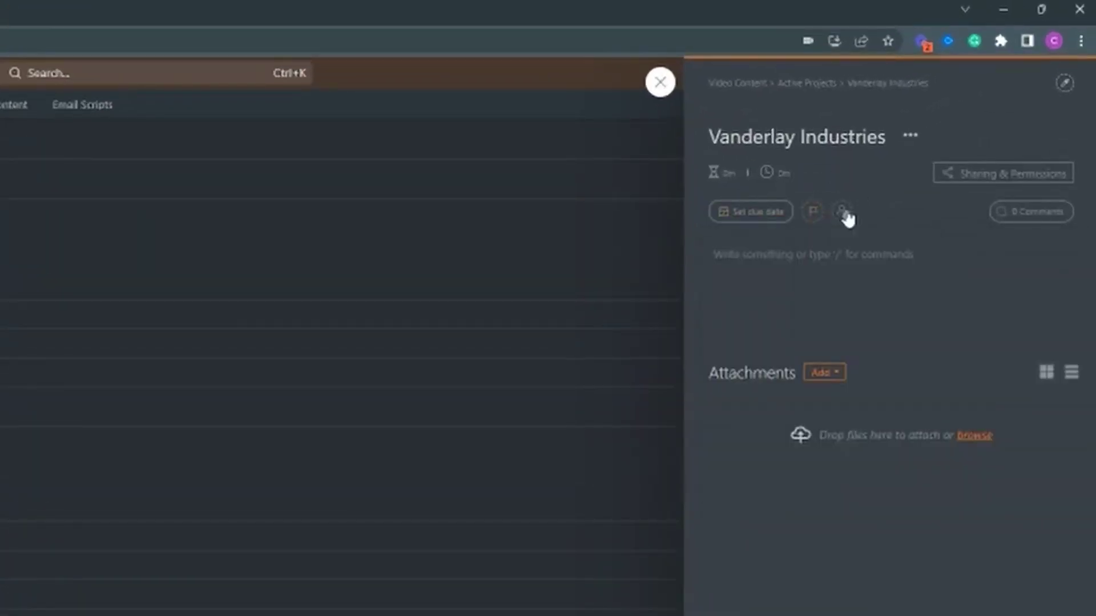
left_click(842, 211)
left_click(660, 81)
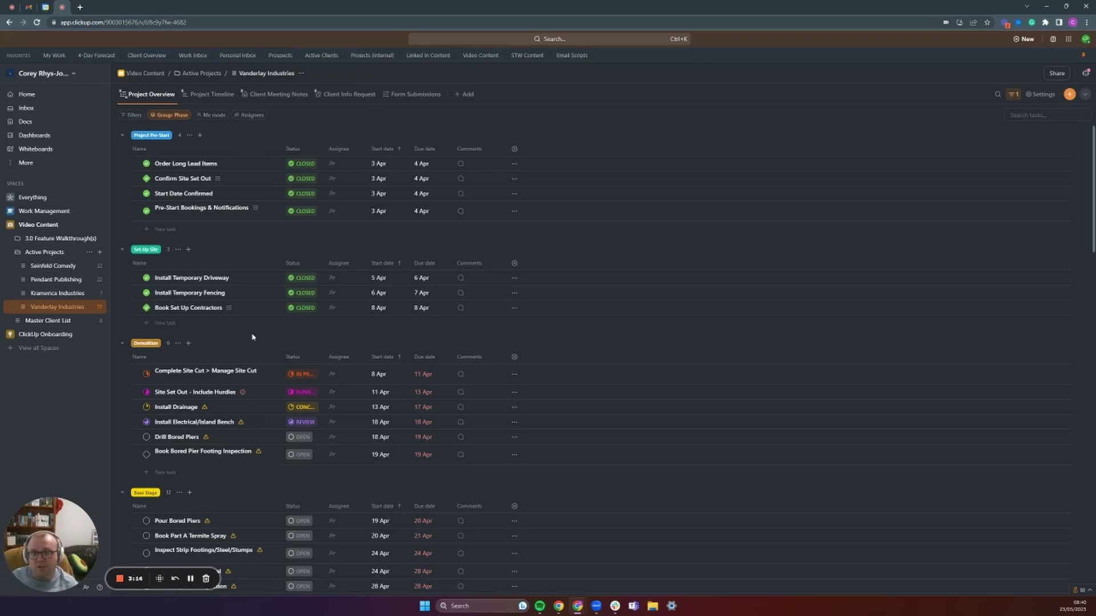
Return to the Master Client List, collapse Vanderlay Industries, and view the empty Project Updates field of Kramerica Industries
left_click(64, 321)
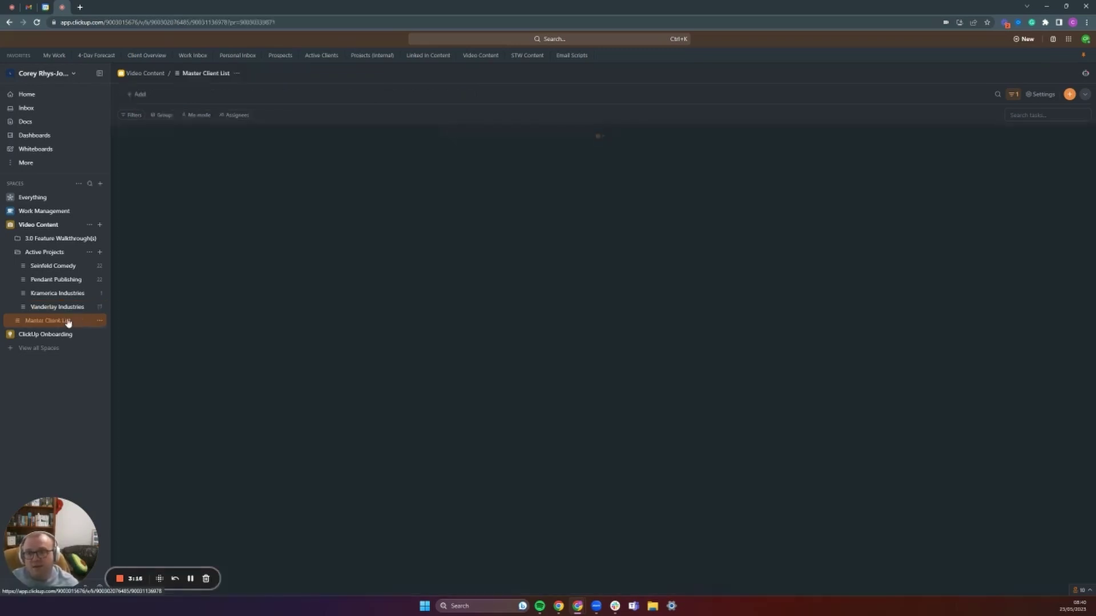
left_click(136, 340)
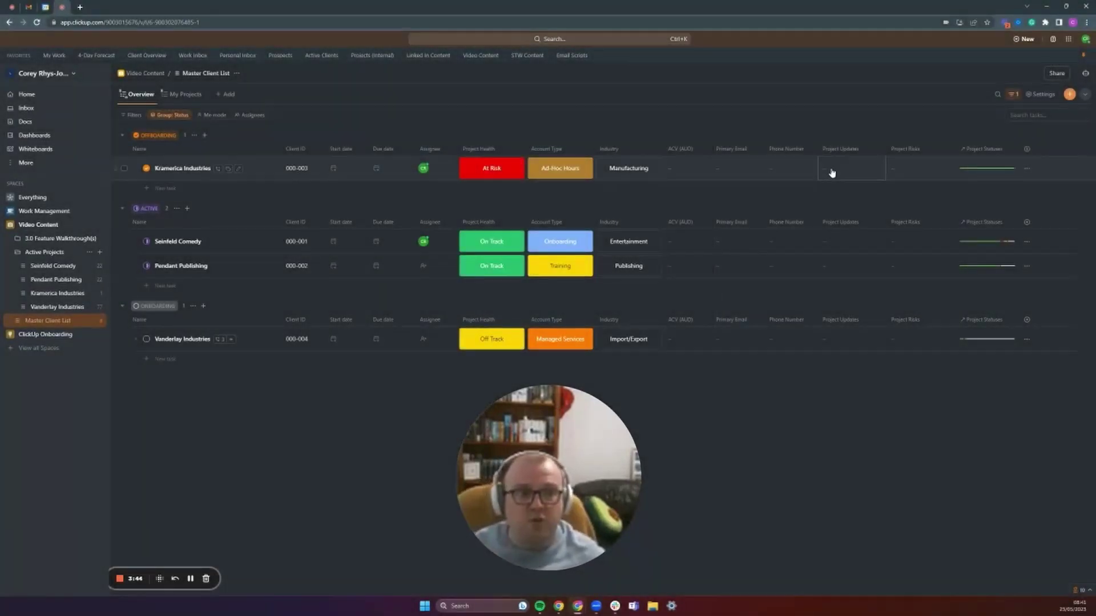
left_click(830, 168)
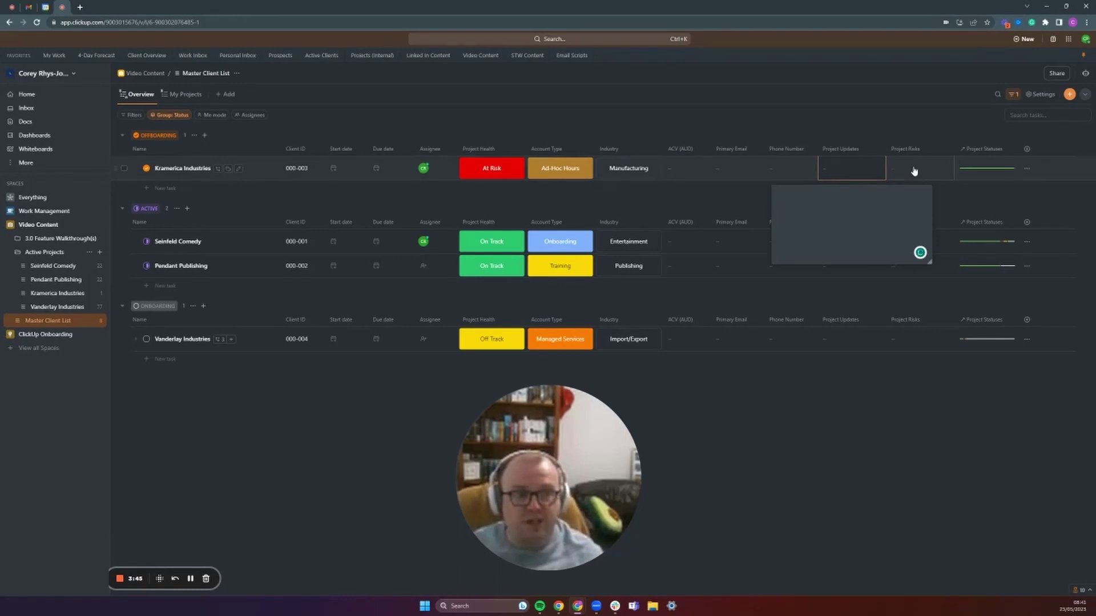
left_click(756, 370)
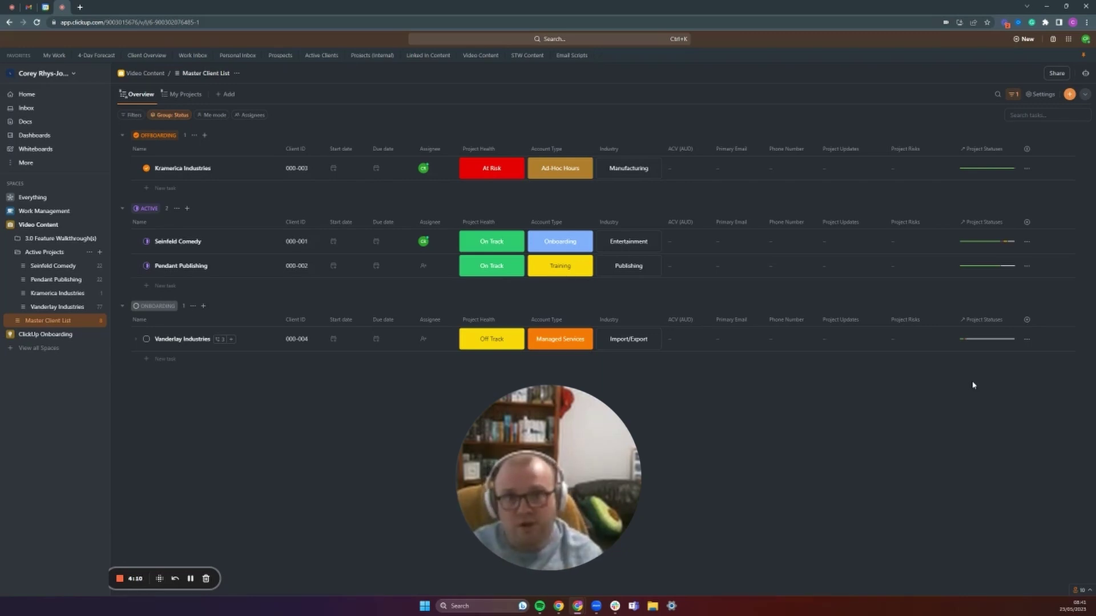
Expand the Vanderlay Industries task and Component 1 to examine their nested subtasks, and collapse the task again
left_click(139, 339)
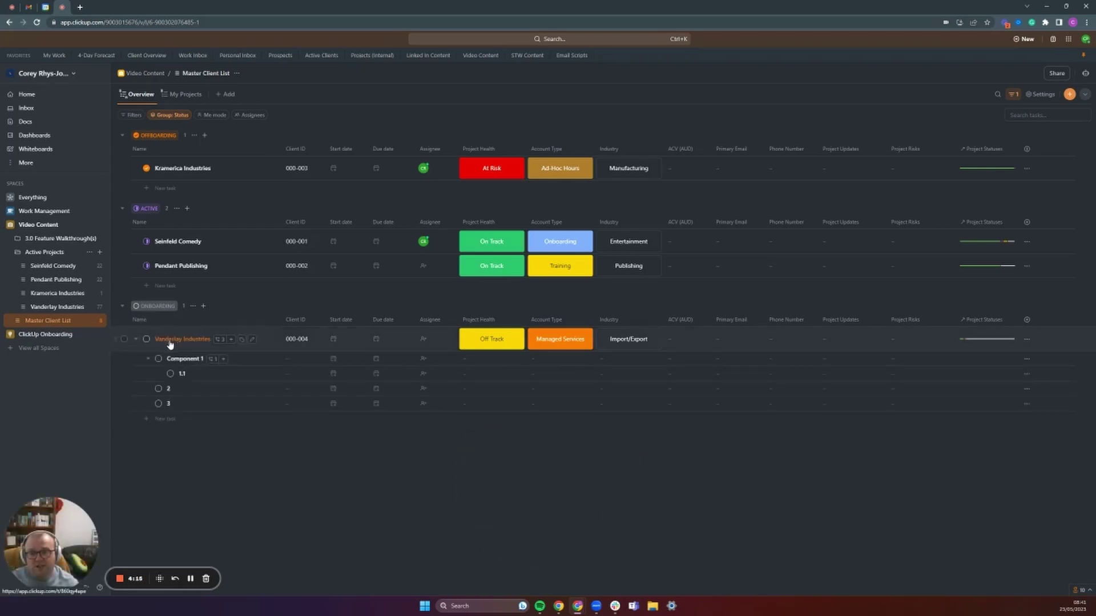
left_click(148, 358)
left_click(136, 339)
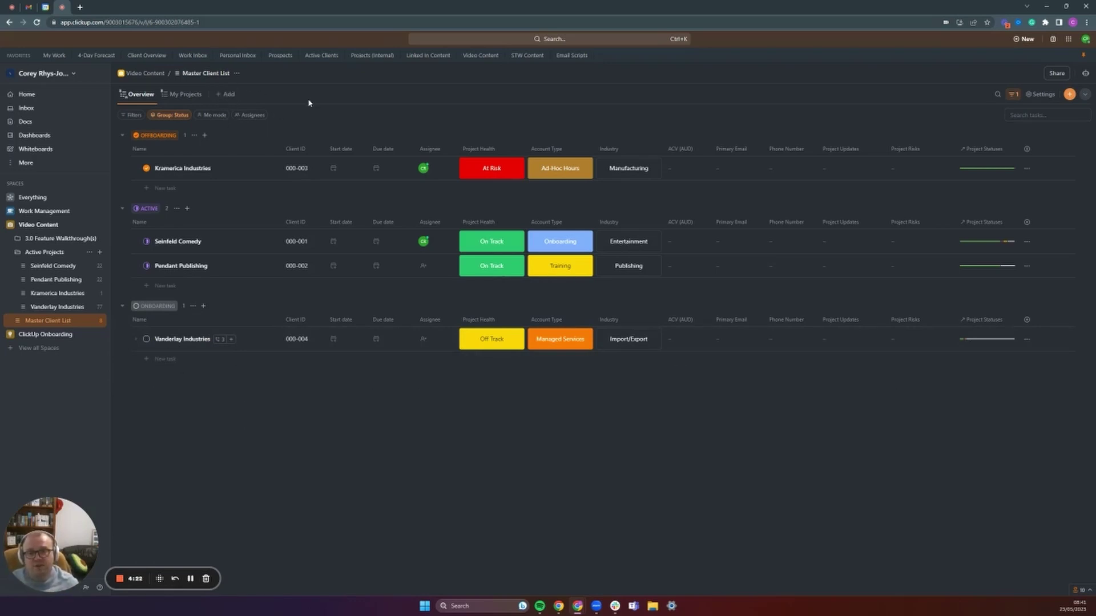
left_click(136, 340)
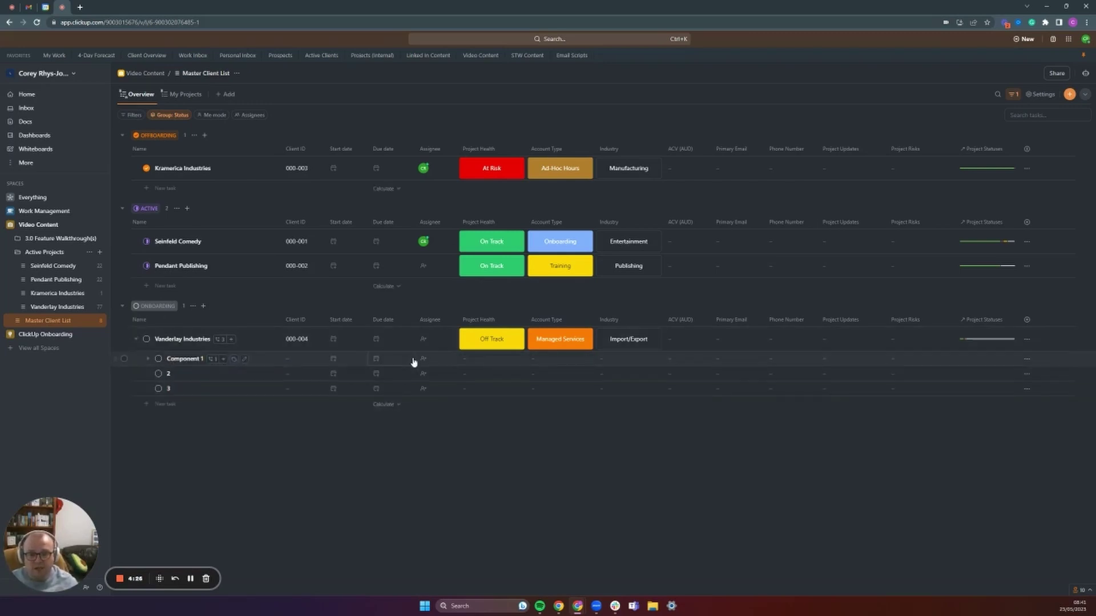
left_click(148, 359)
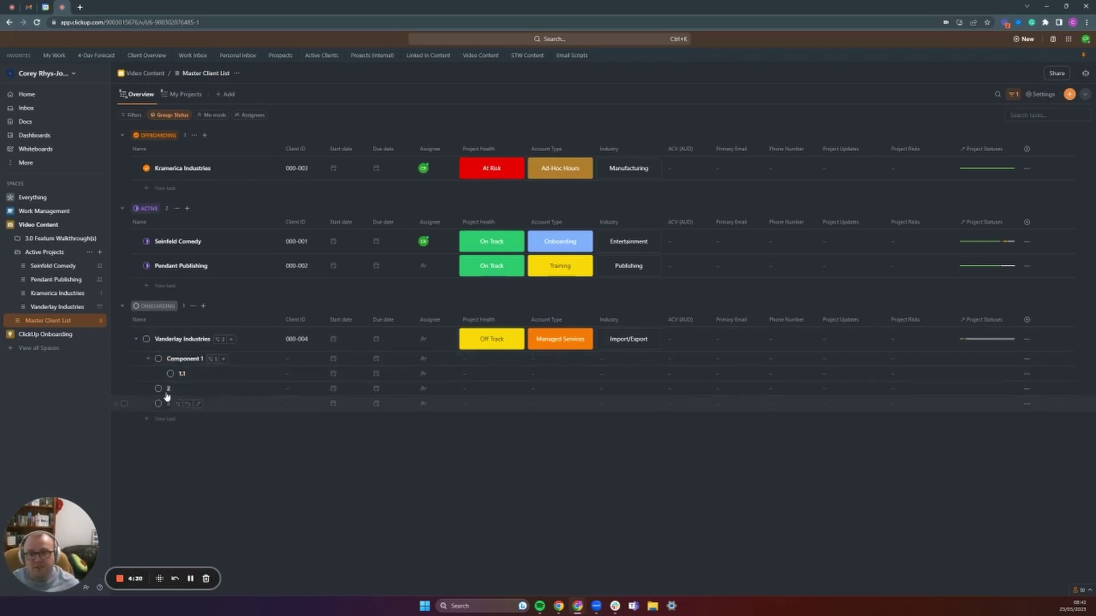
left_click(137, 339)
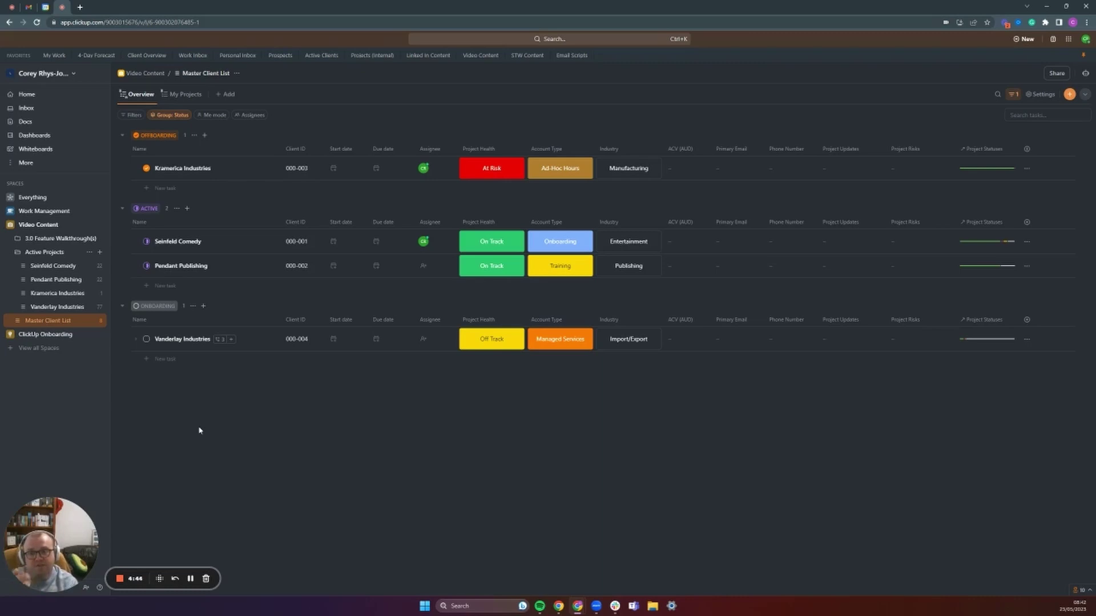
Add a task named Example Project to the Onboarding group of the Master Client List
left_click(167, 360)
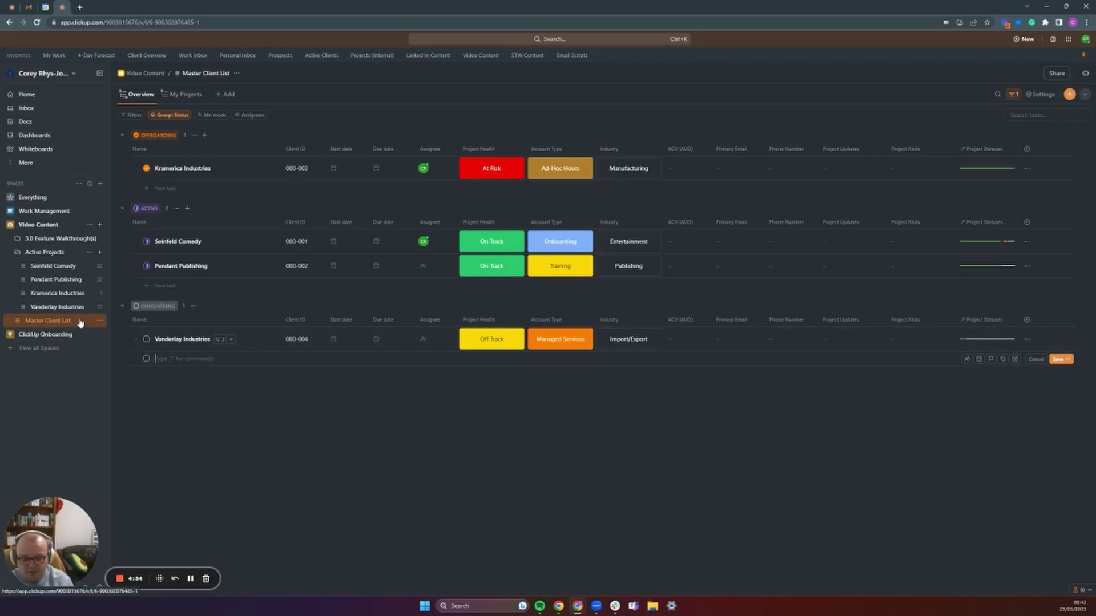
key("Return")
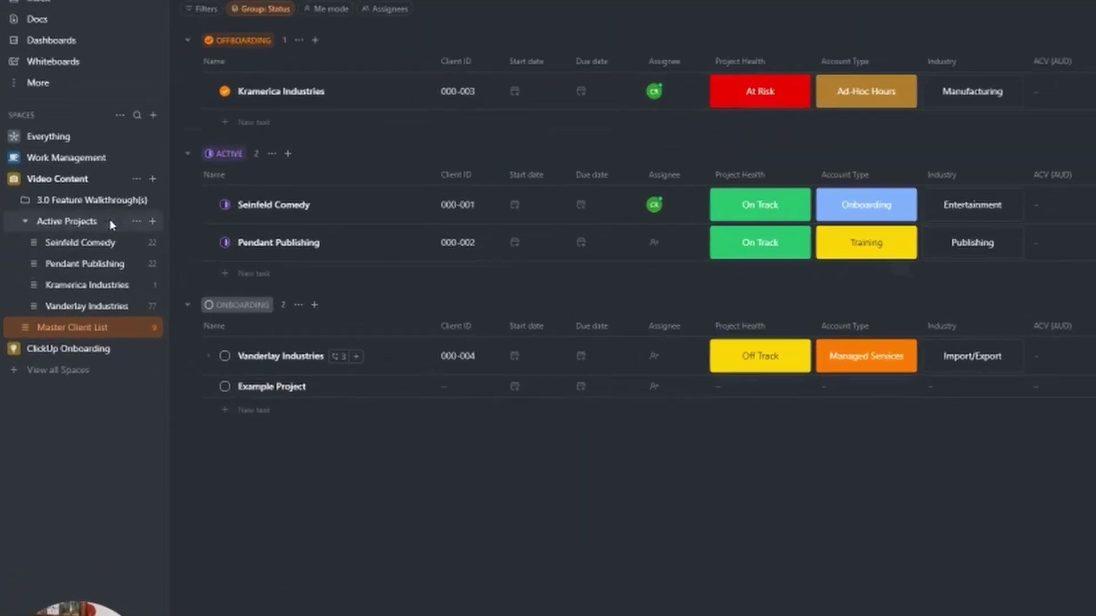
View the item types that can be created in the Active Projects folder, without creating anything
left_click(153, 221)
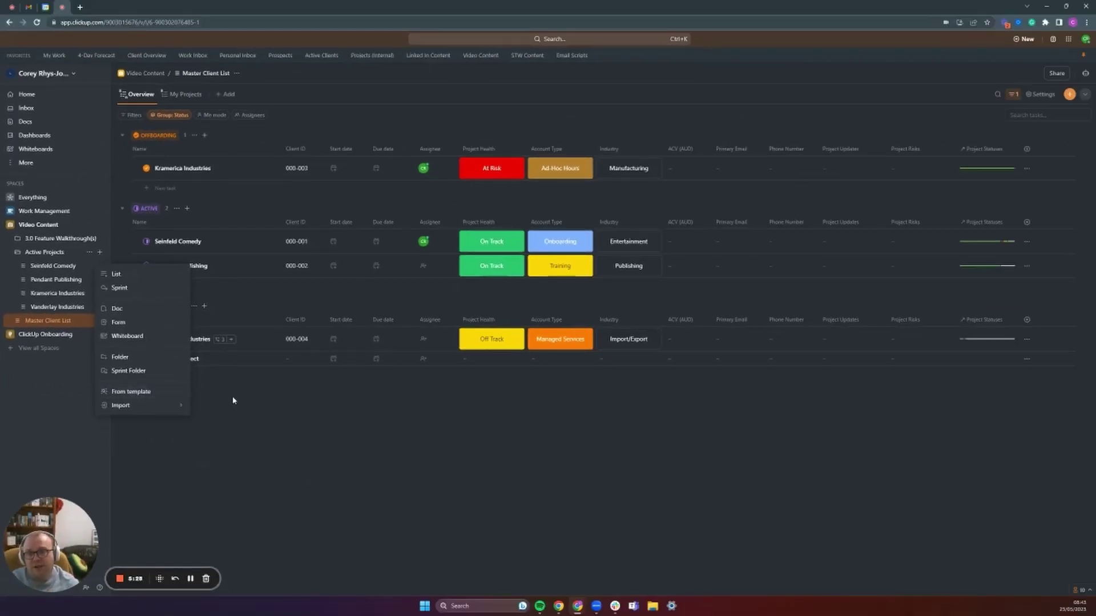
left_click(301, 399)
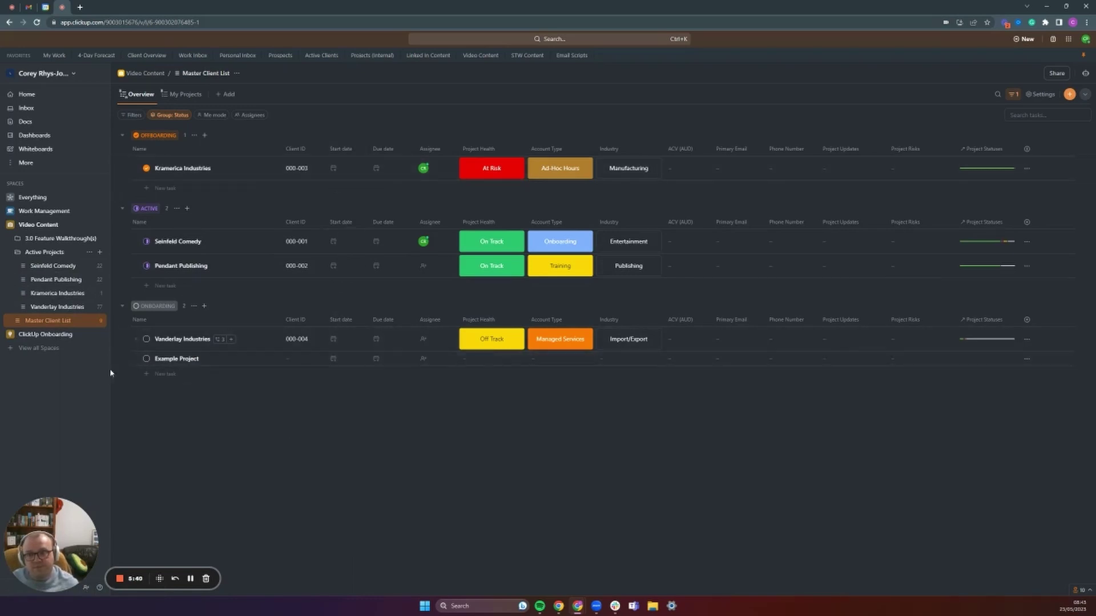
Reopen the Vanderlay Industries list and look through its tasks down to the Lock Up Stage phase
left_click(54, 309)
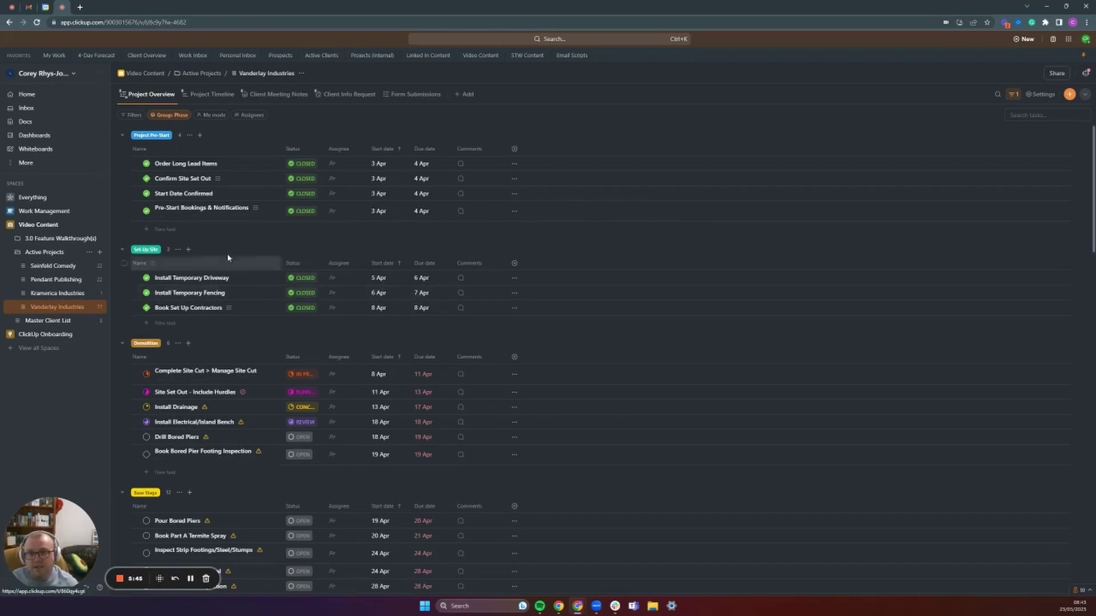
scroll(227, 245, "down", 3)
scroll(227, 218, "down", 15)
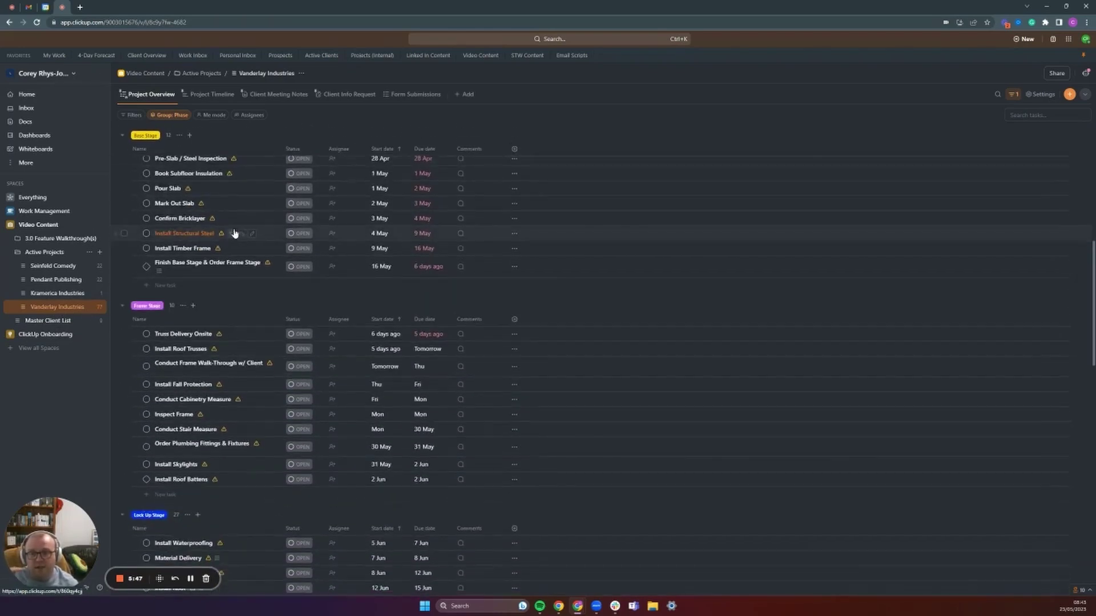
Examine the Vanderlay Industries tasks, checking the assignee choices for Order Long Lead Items and the comment box for Complete Site Cut > Manage Site Cut
scroll(233, 285, "up", 18)
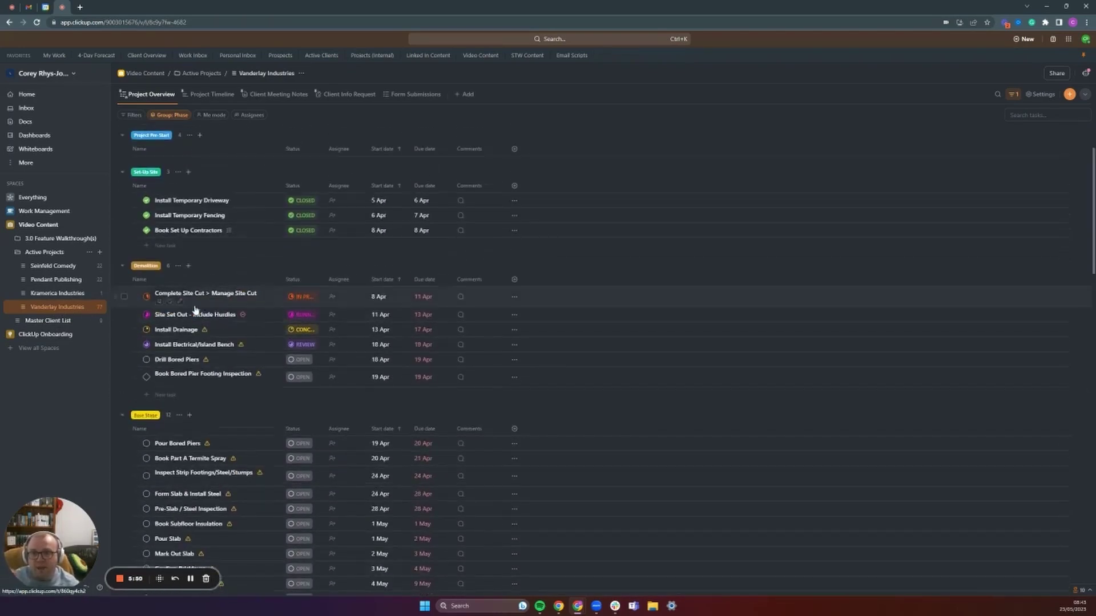
left_click(123, 150)
left_click(125, 150)
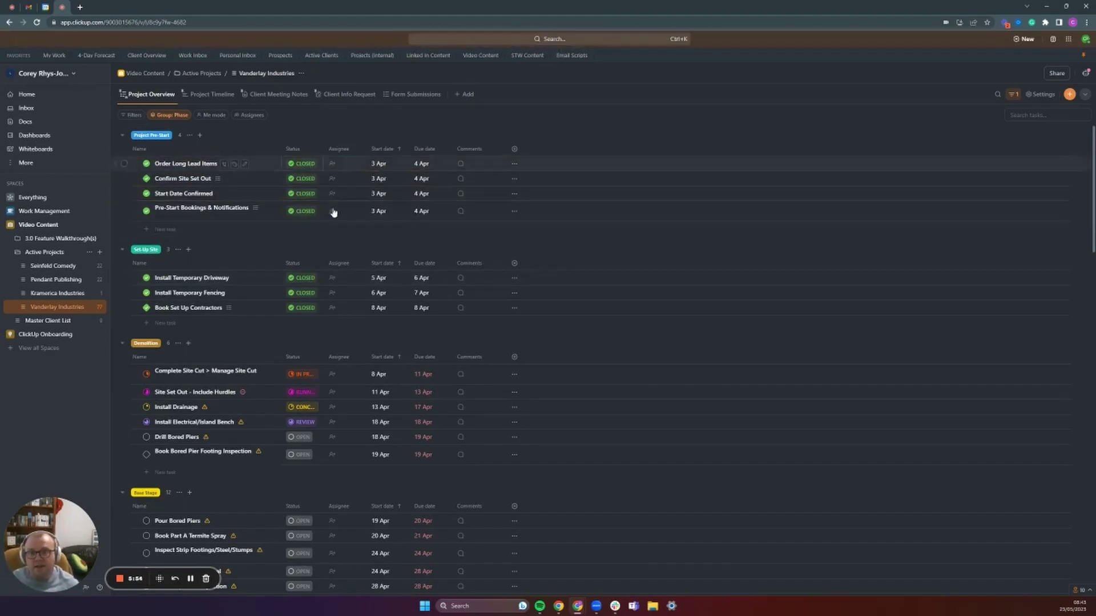
left_click(334, 165)
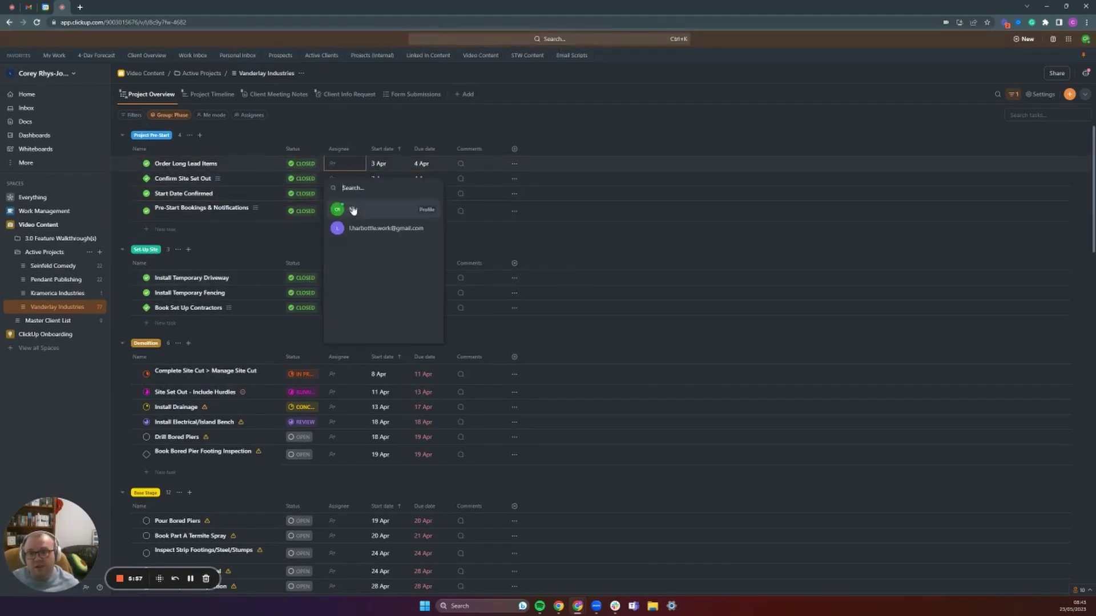
left_click(249, 244)
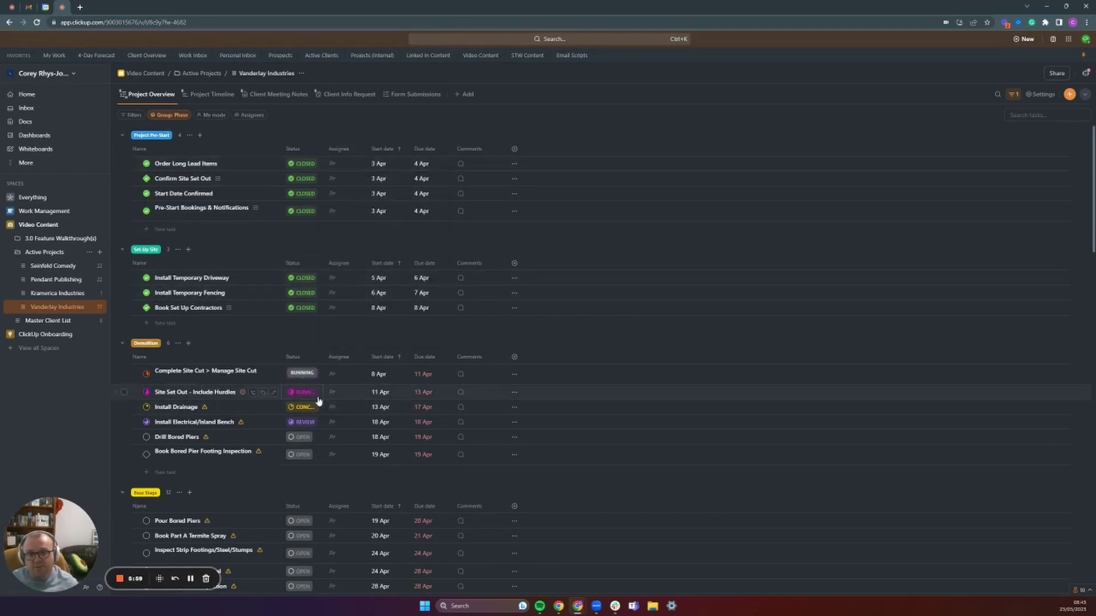
left_click(461, 374)
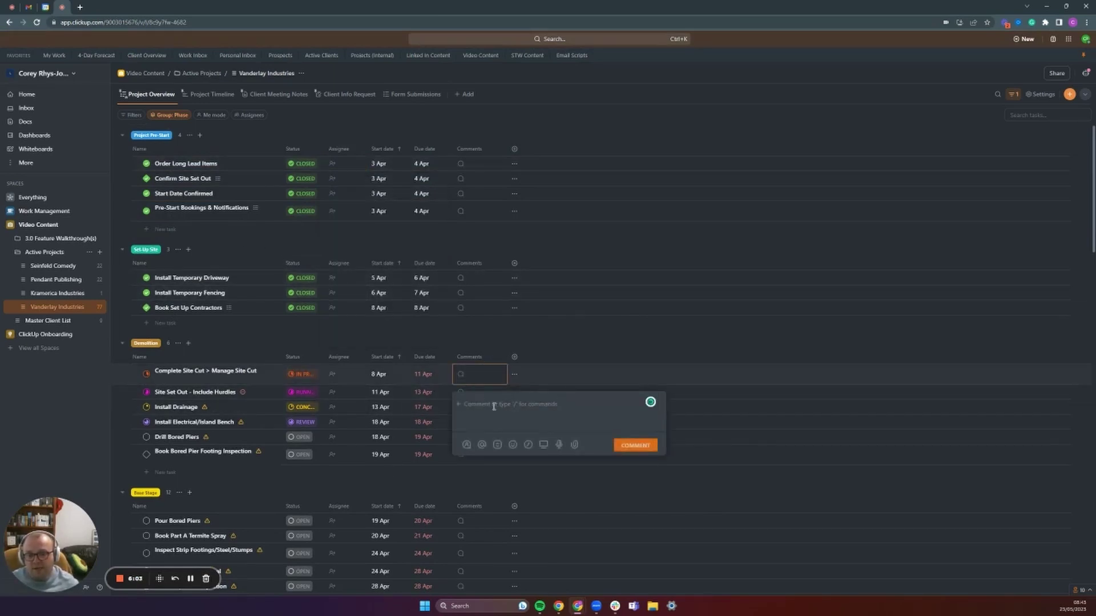
left_click(333, 328)
scroll(285, 336, "down", 2)
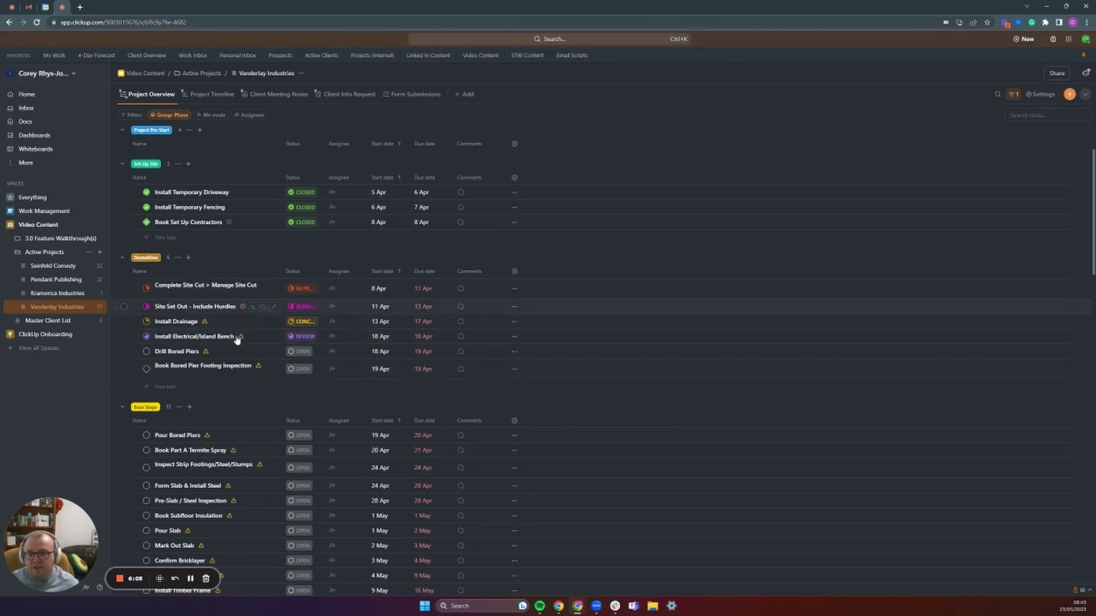
scroll(237, 308, "up", 2)
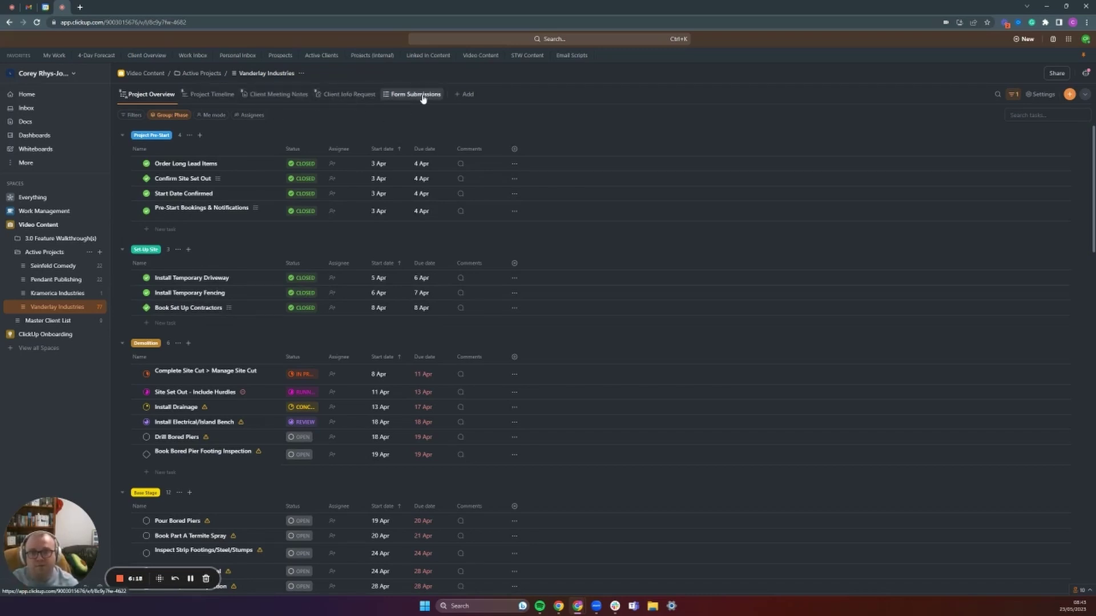
Show the Project Timeline of Vanderlay Industries zoomed to fit and look through its scheduled tasks and dependencies
left_click(212, 95)
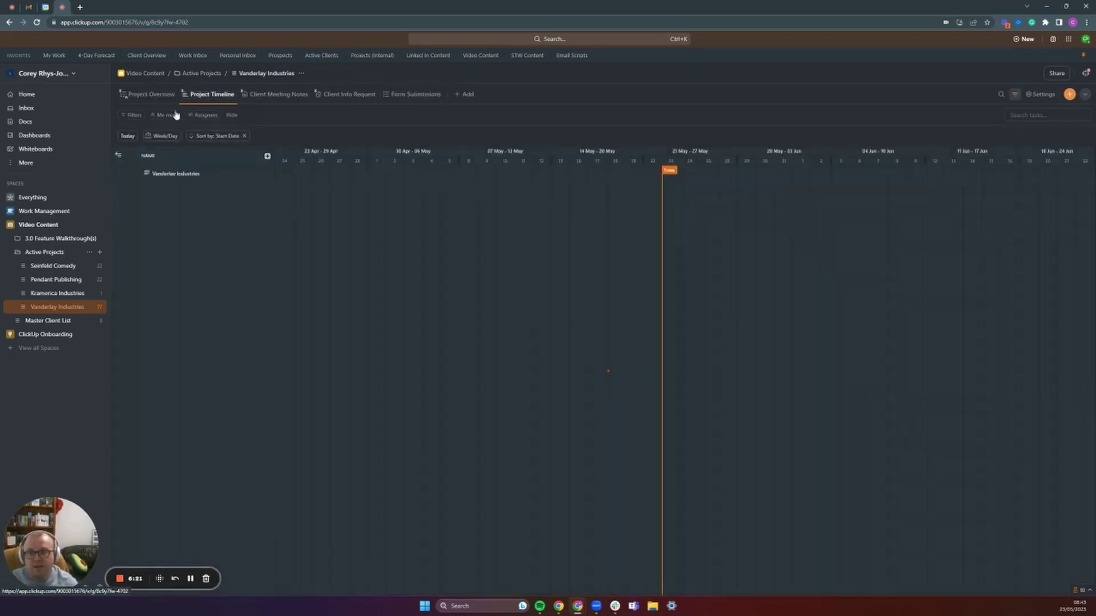
left_click(164, 136)
left_click(178, 170)
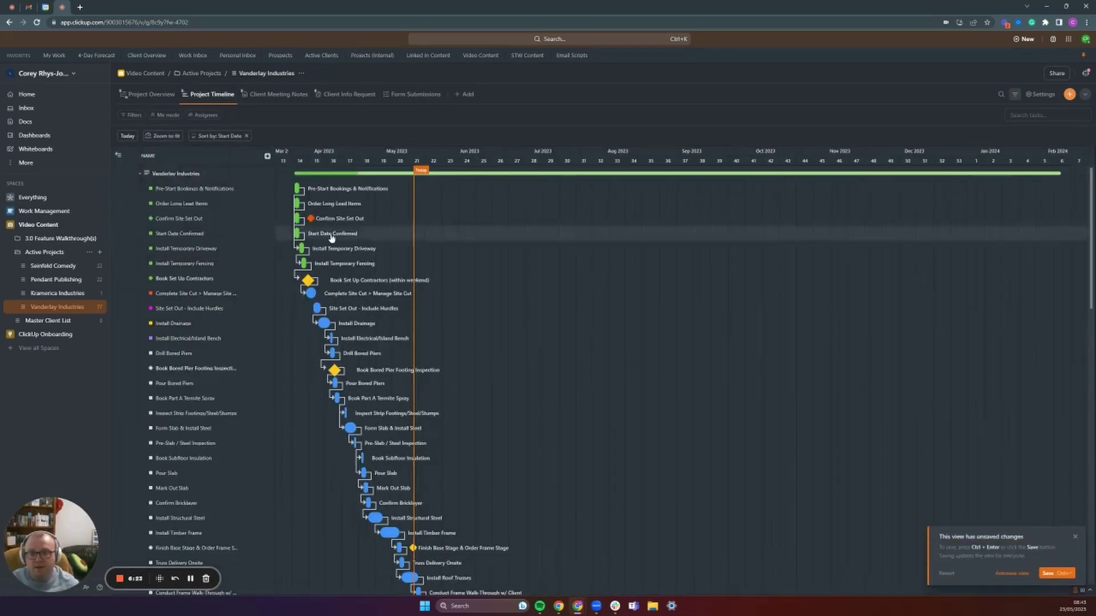
scroll(411, 260, "down", 2)
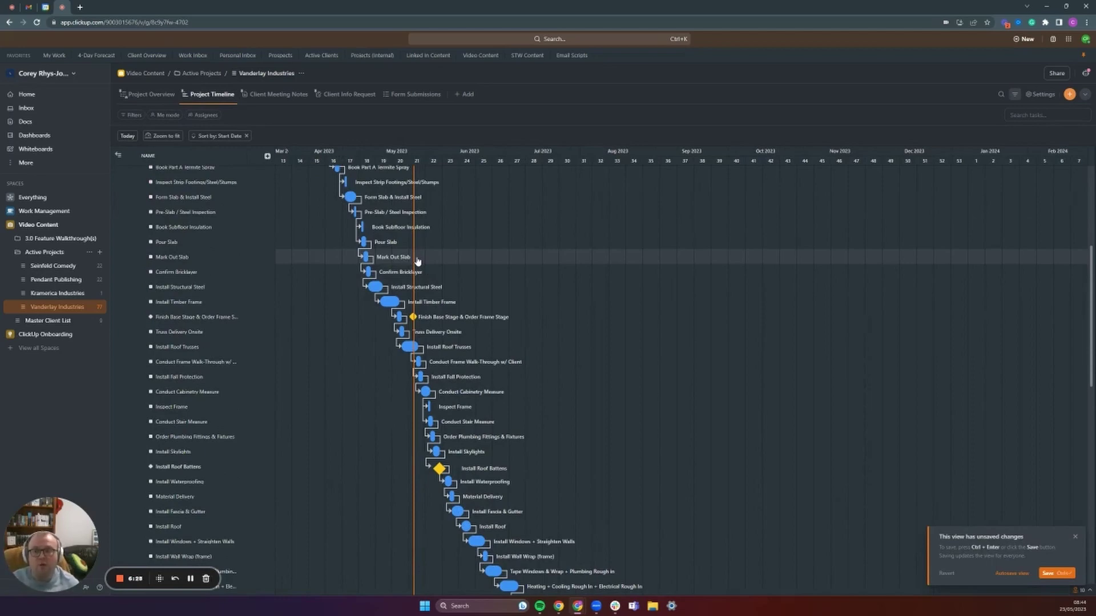
Select every task in the Project Overview, from Order Long Lead Items in Project Pre-Start to Handover + Gifts in Final Stage
left_click(150, 94)
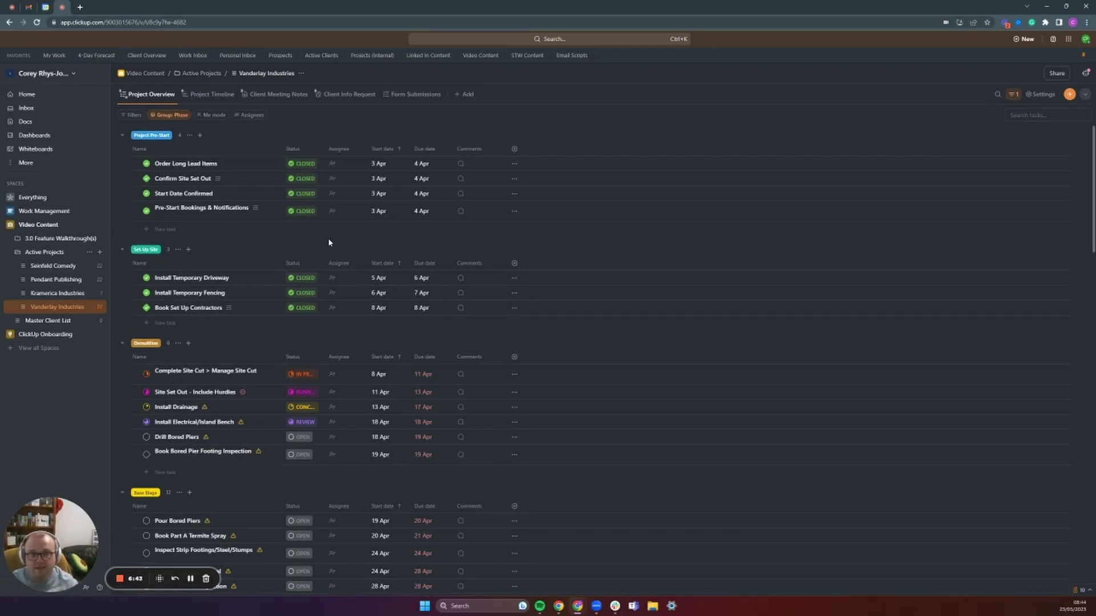
left_click(125, 164)
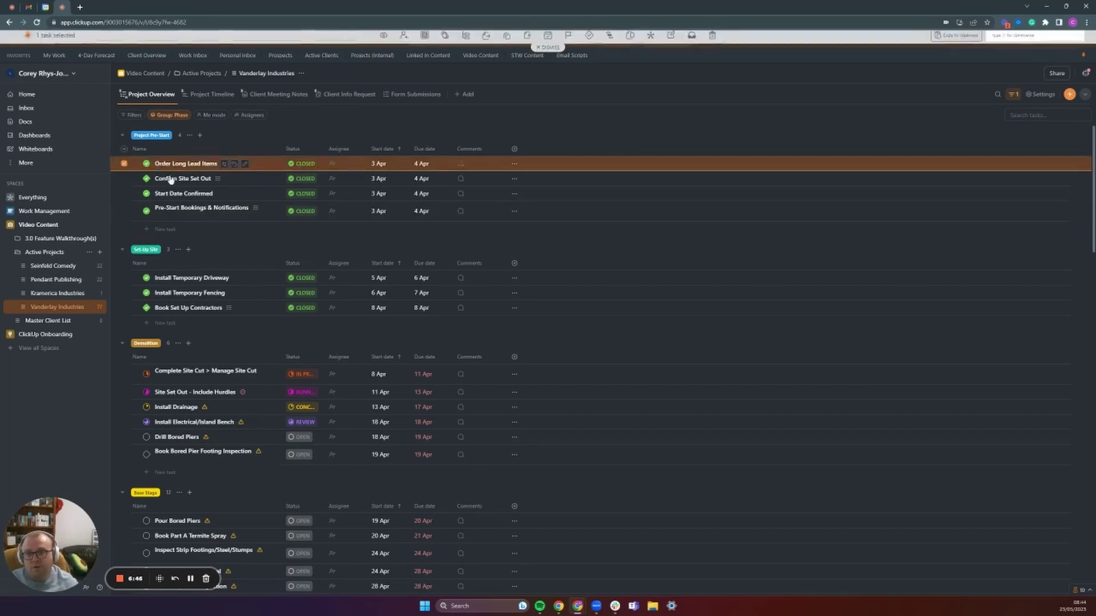
scroll(133, 206, "down", 4)
scroll(133, 206, "down", 15)
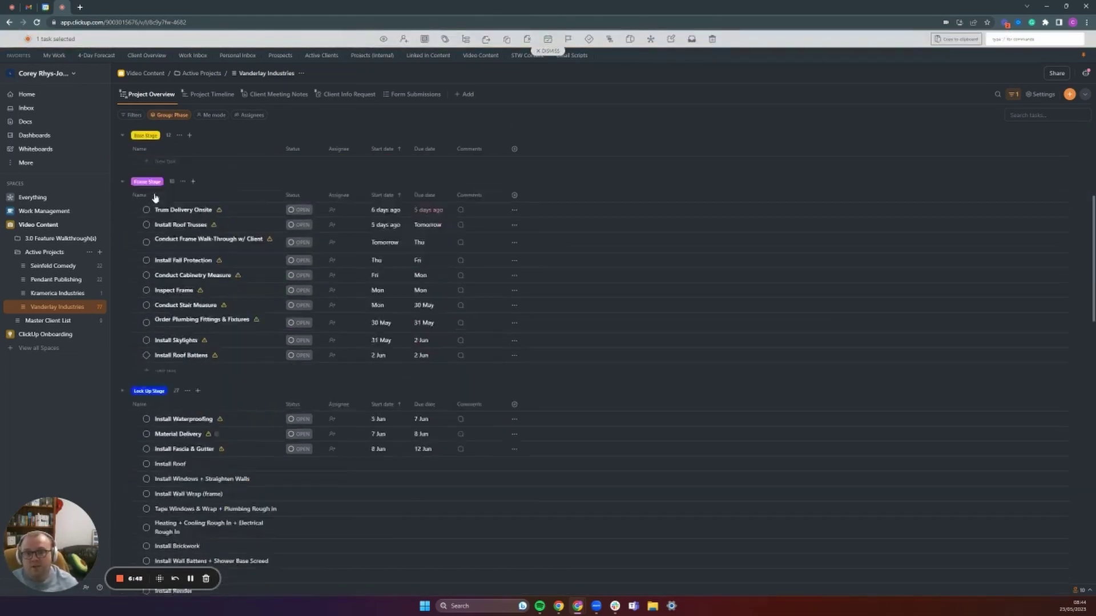
scroll(163, 337, "down", 3)
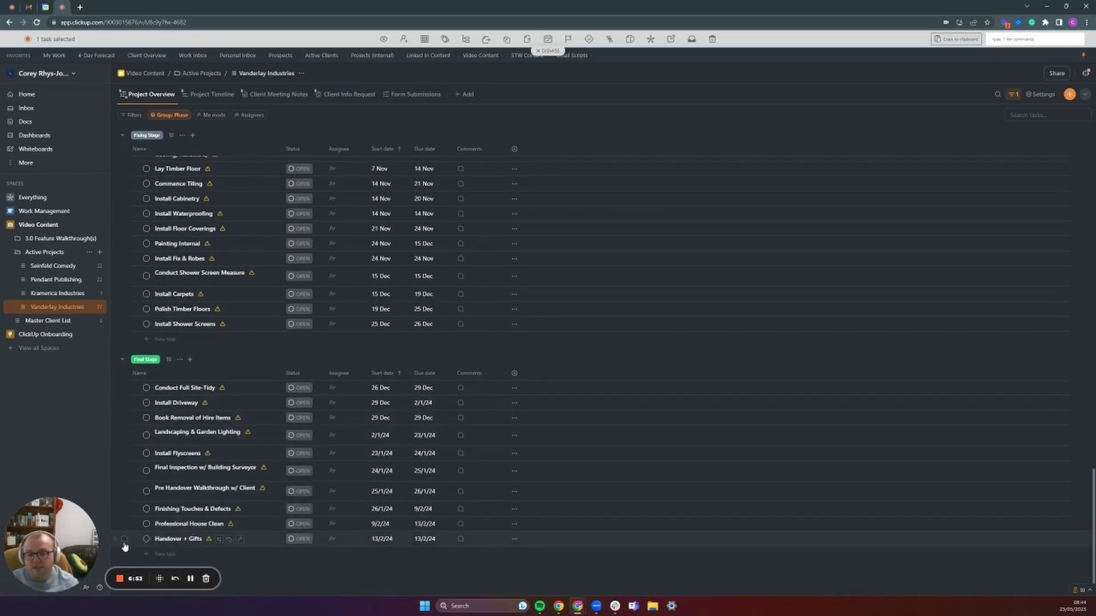
left_click(124, 539, "shift")
scroll(256, 401, "up", 10)
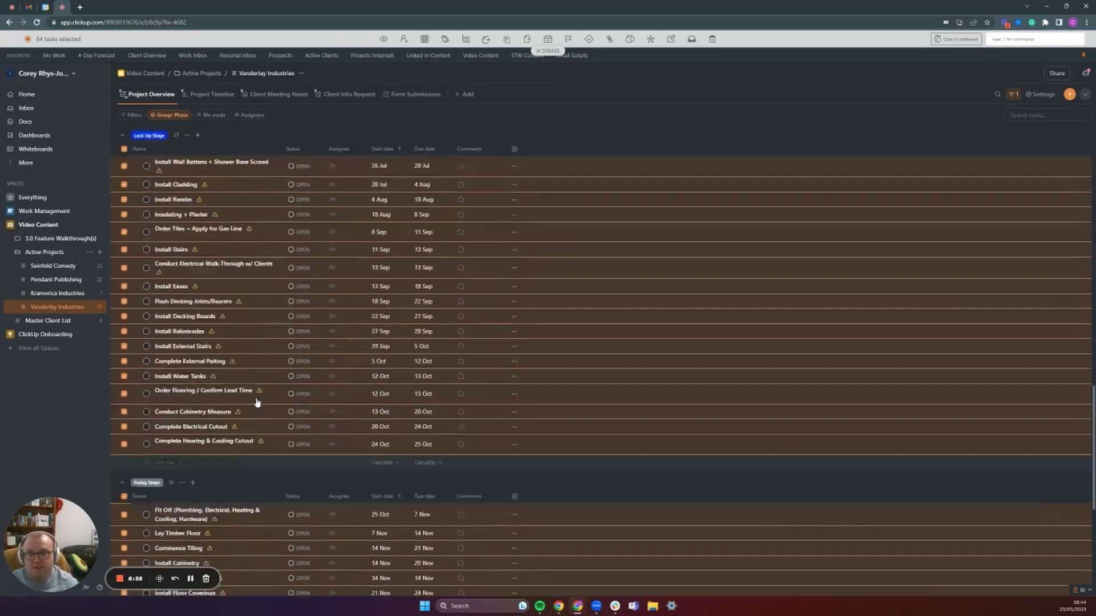
scroll(256, 401, "up", 7)
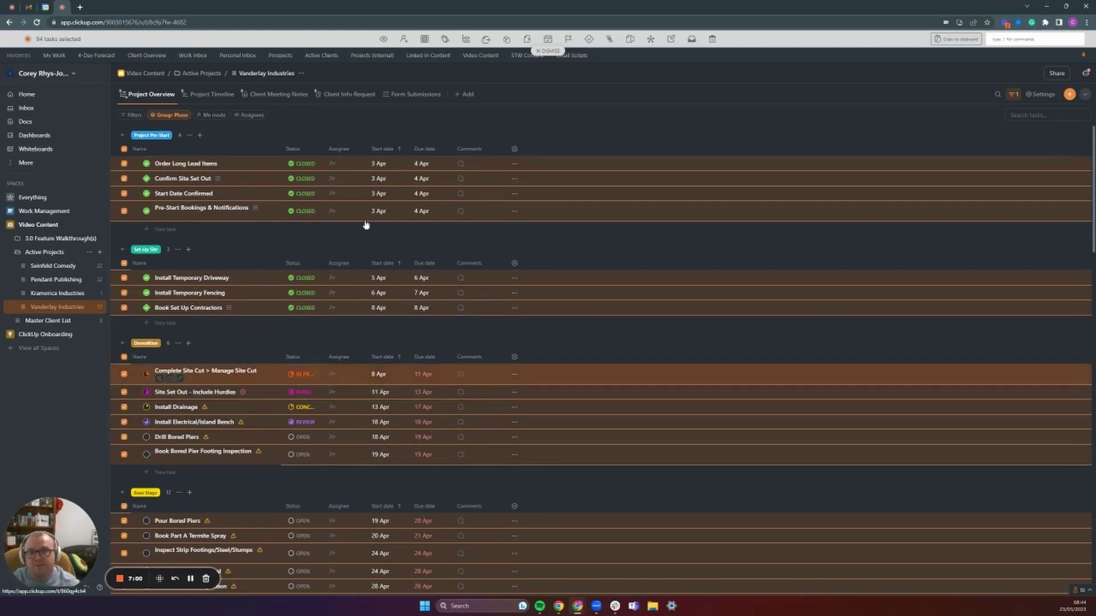
Link the selected tasks many-to-one to the Vanderlay Industries task in the Master Client List
left_click(654, 41)
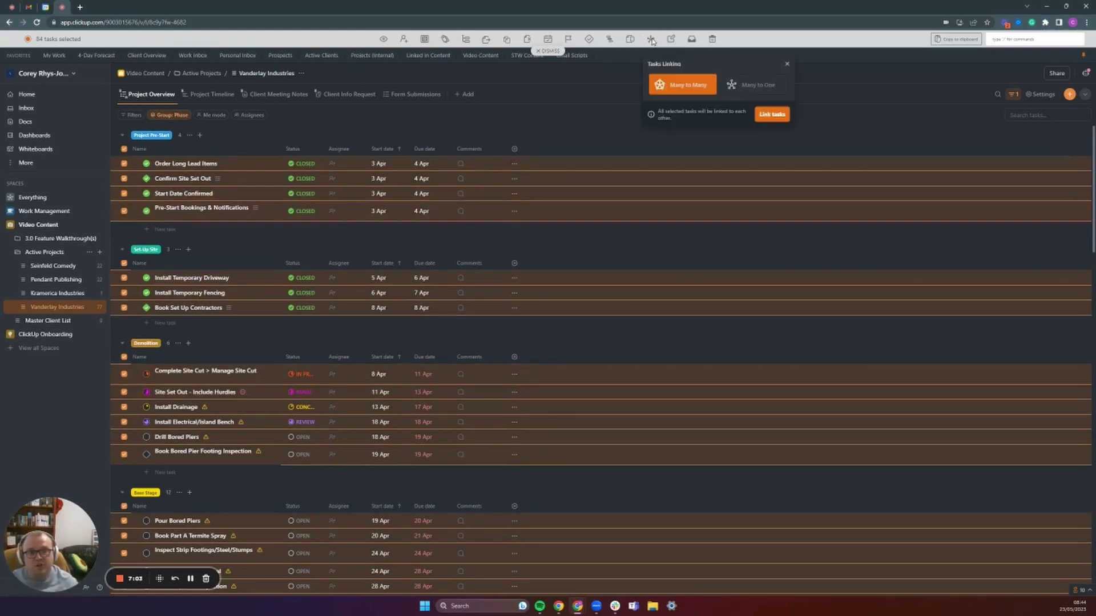
left_click(737, 87)
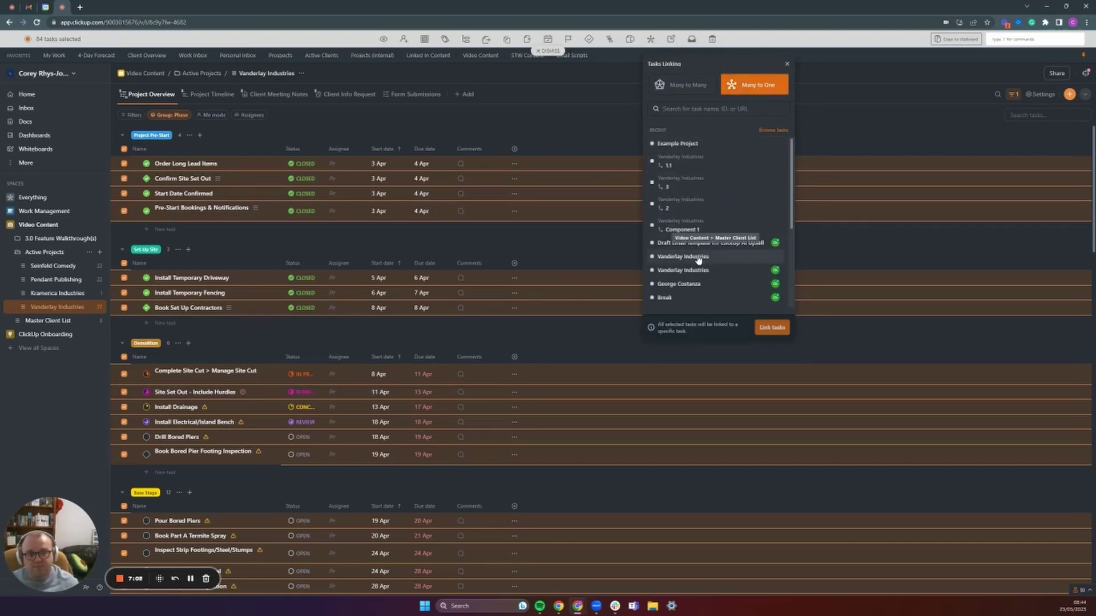
key("Escape")
Examine the linked tasks and available columns in the Relationships of the Master Client List's Vanderlay Industries task, and close the task again
left_click(54, 320)
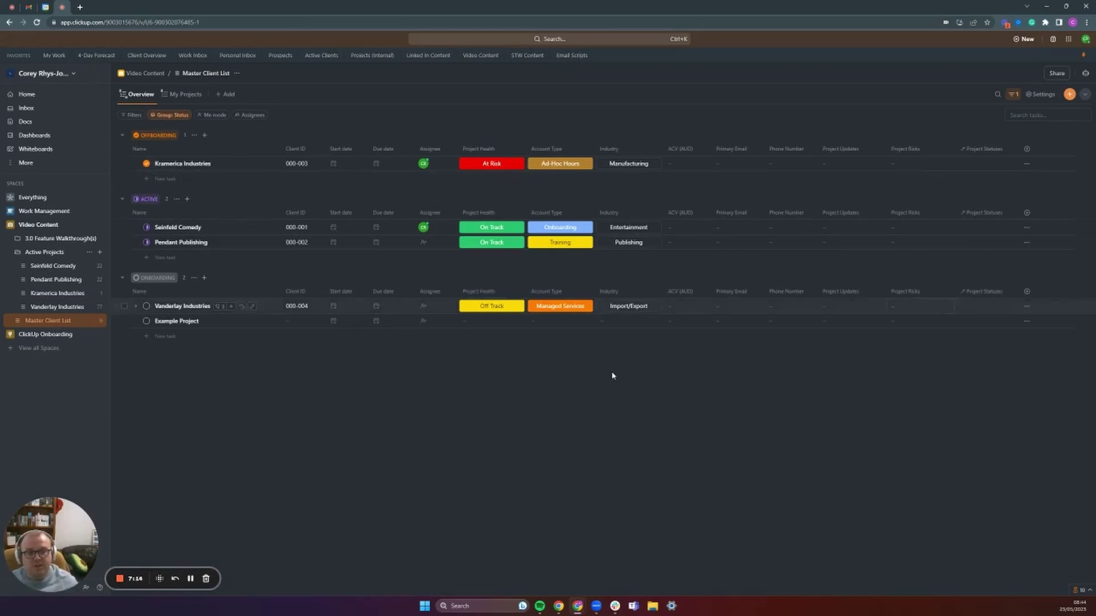
left_click(183, 306)
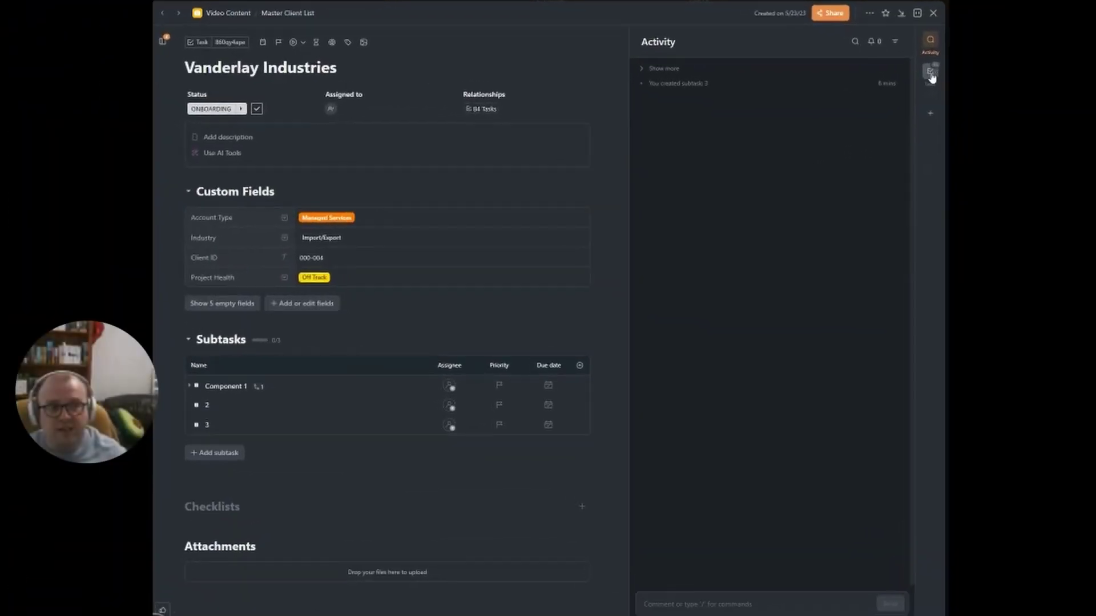
left_click(879, 100)
left_click(879, 42)
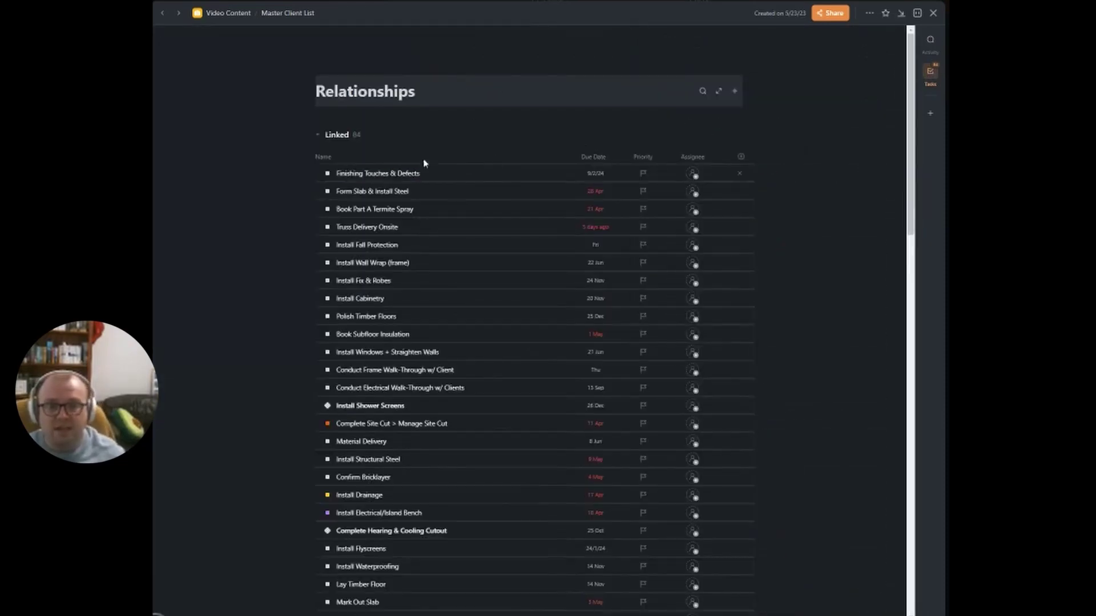
left_click(740, 158)
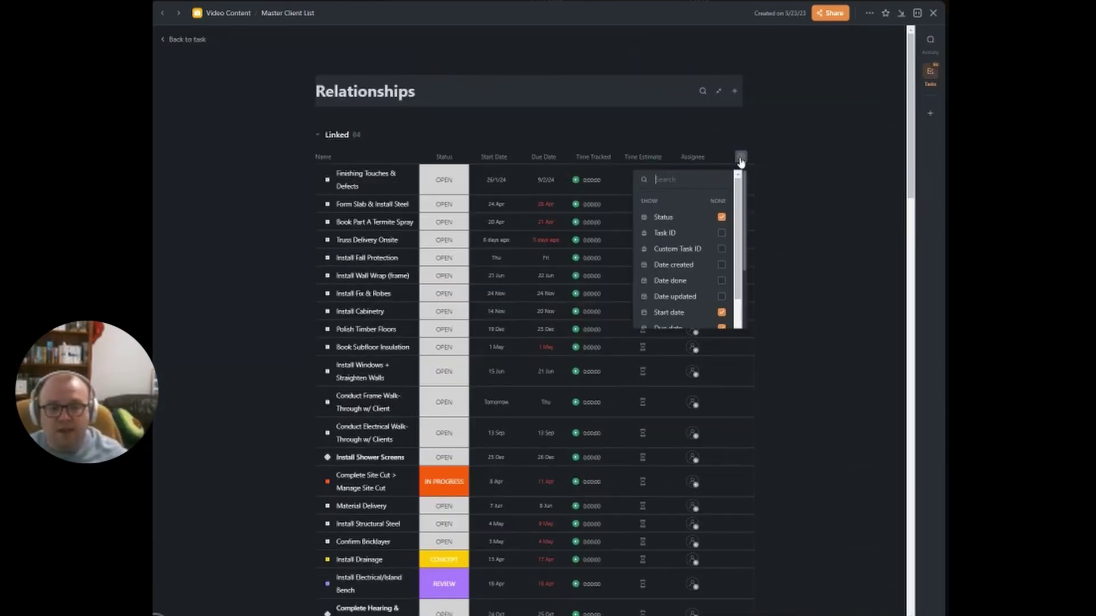
left_click(800, 245)
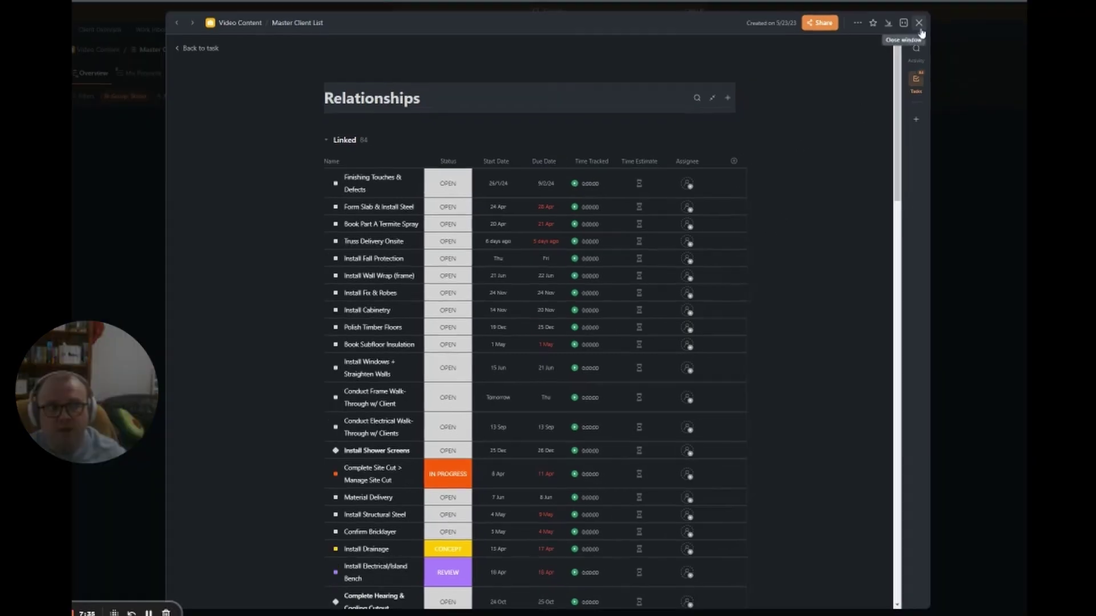
left_click(933, 13)
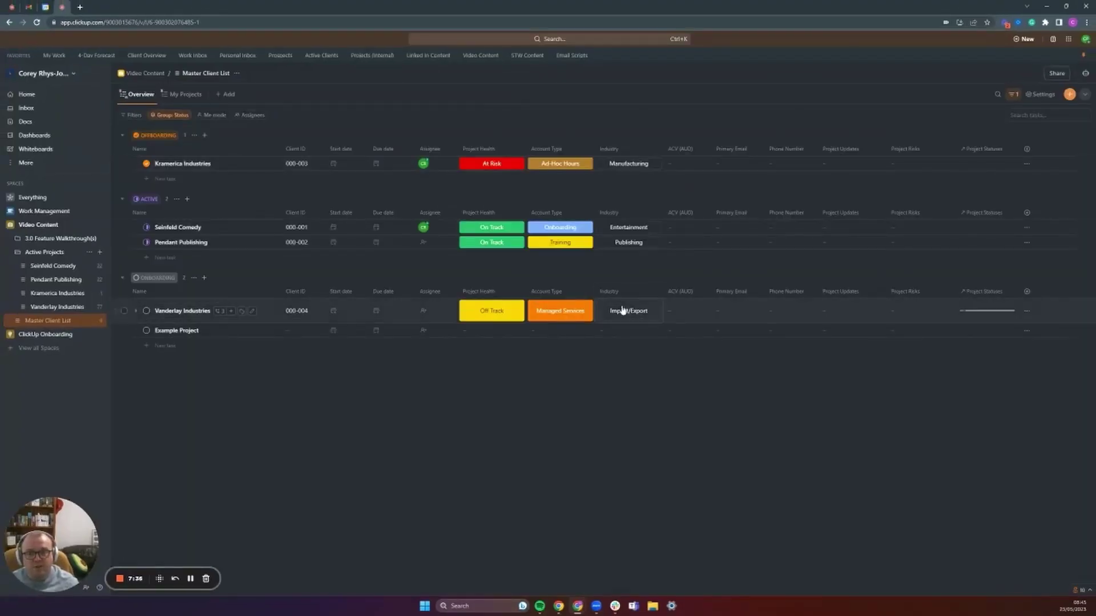
View the task fields available for a rollup field related to Tasks in the Master Client List, without creating the field
left_click(1027, 148)
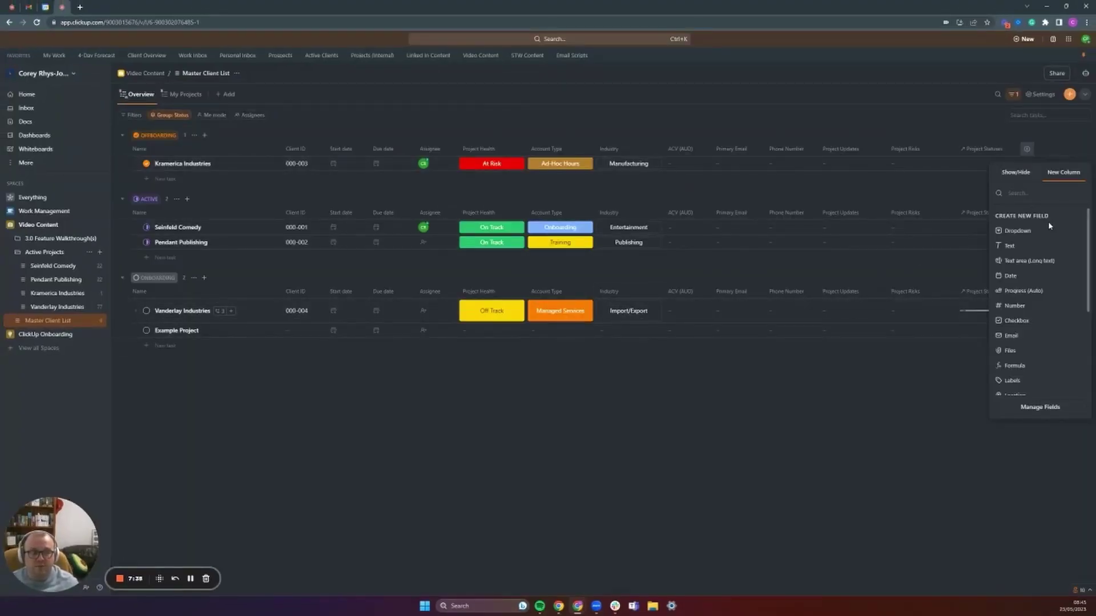
scroll(1045, 256, "down", 5)
left_click(1019, 362)
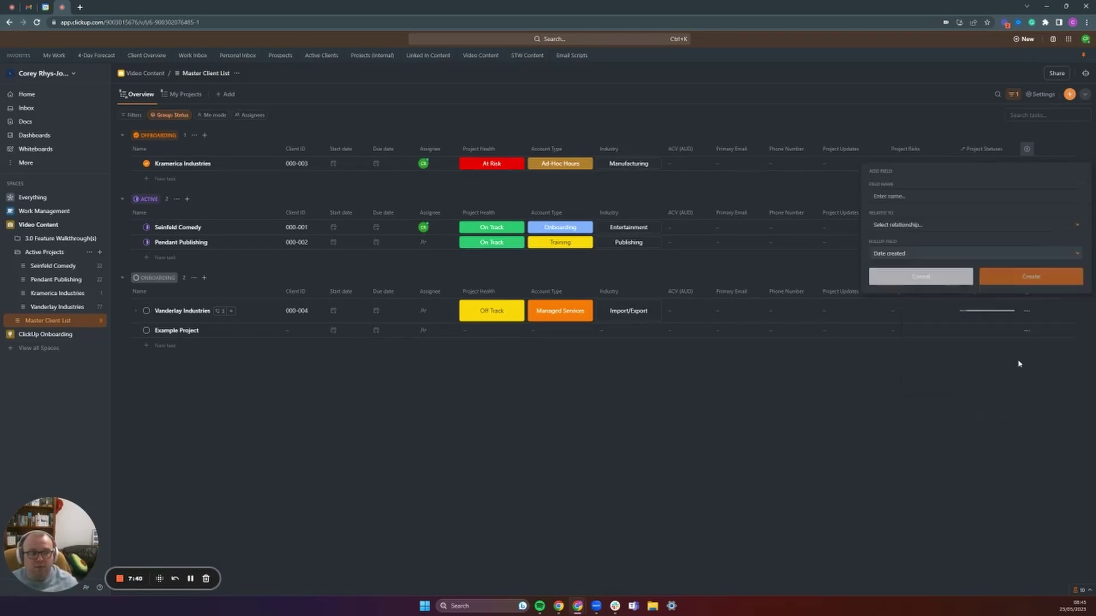
left_click(888, 230)
left_click(917, 254)
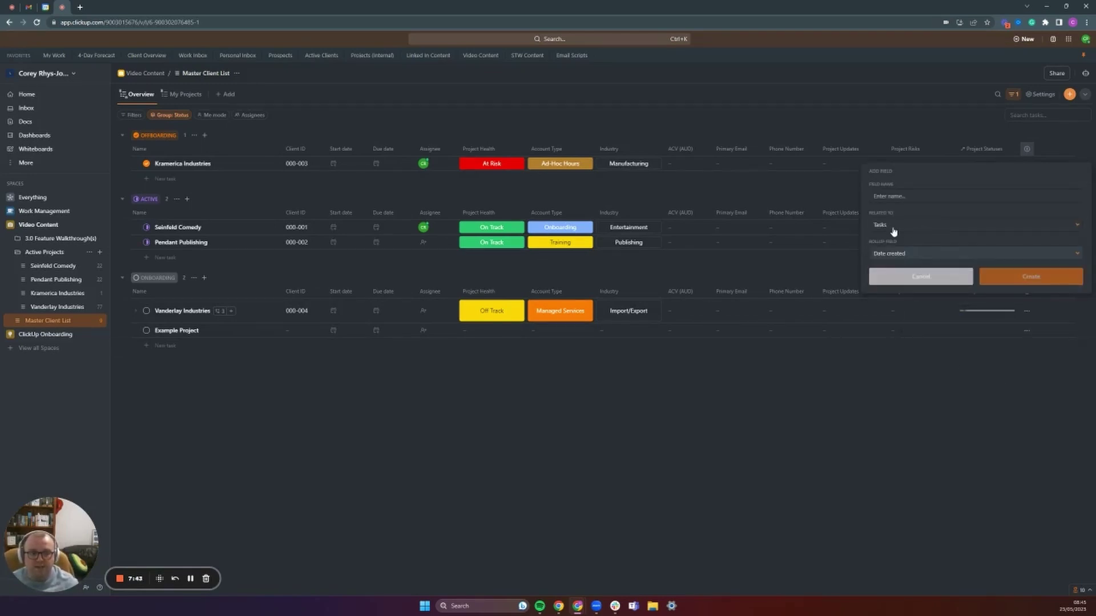
left_click(902, 256)
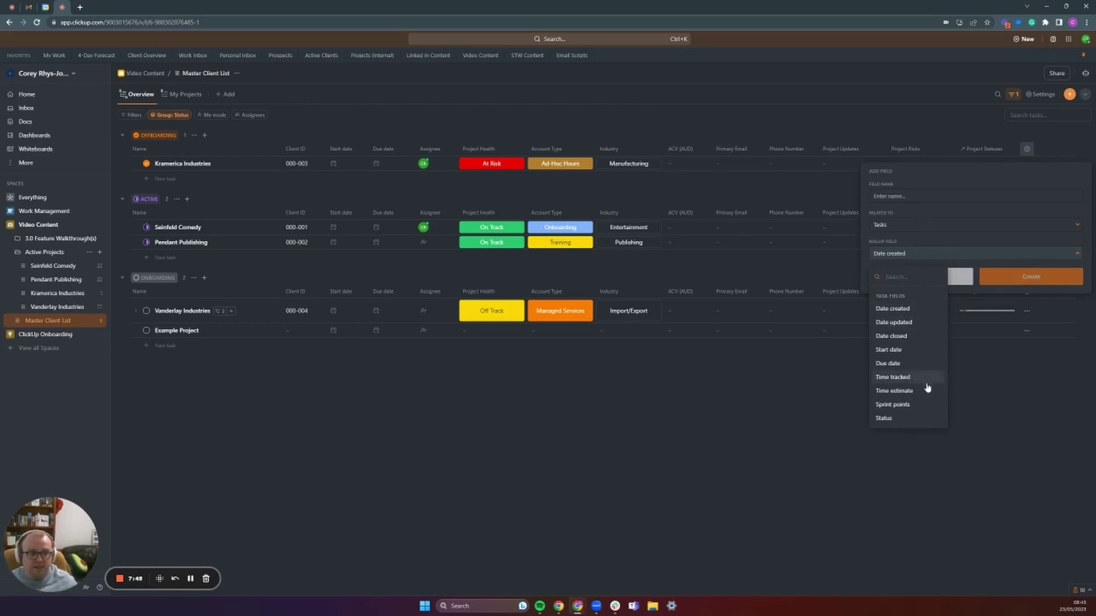
left_click(991, 409)
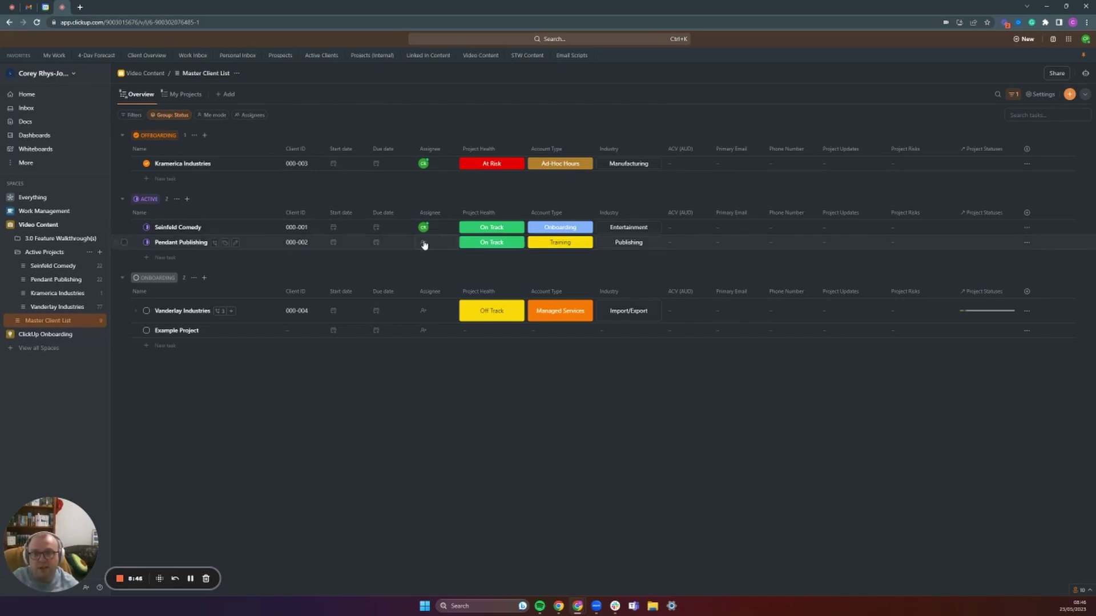
Add the My Projects view to the favorites, and remove it from the favorites again
right_click(196, 96)
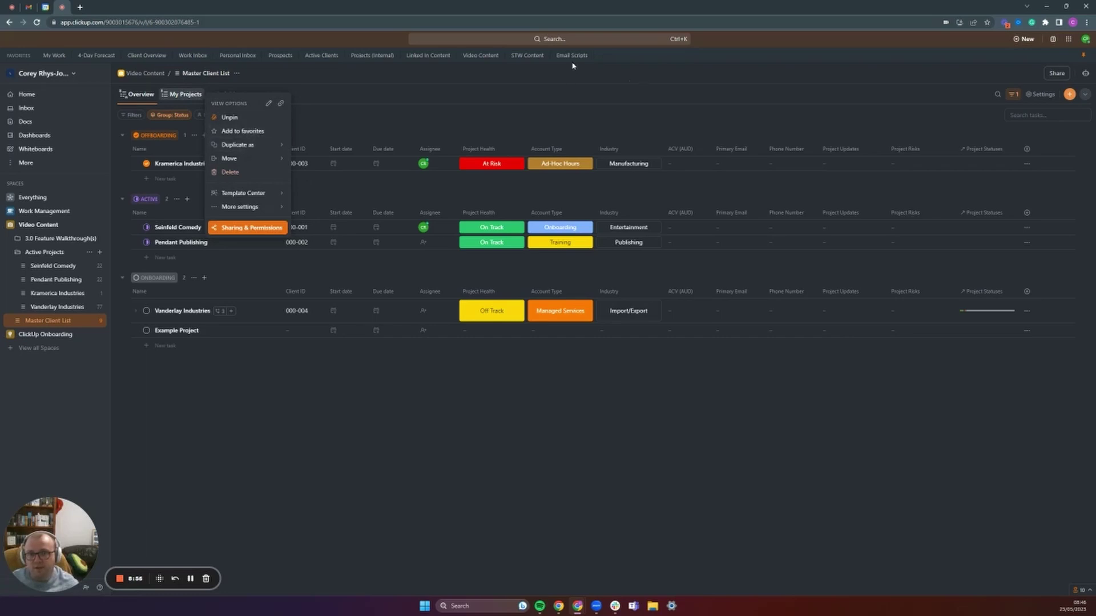
left_click(257, 131)
left_click(460, 138)
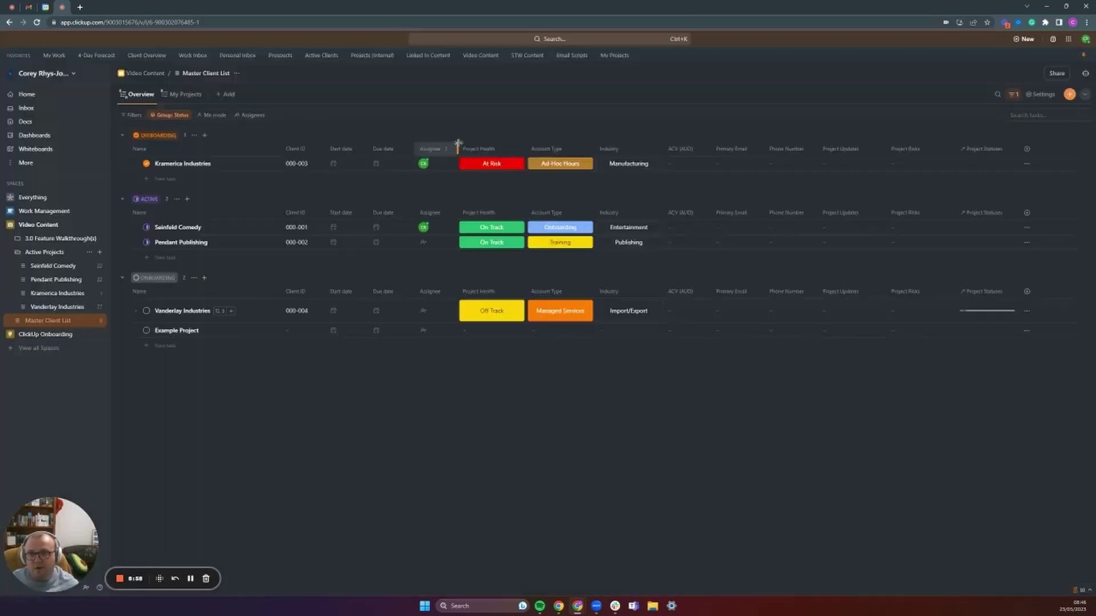
right_click(615, 55)
left_click(604, 102)
In the My Projects view, inspect Kramerica Industries' Project Updates, Project Risks and comment entry with its mention options, leaving them all empty
left_click(186, 96)
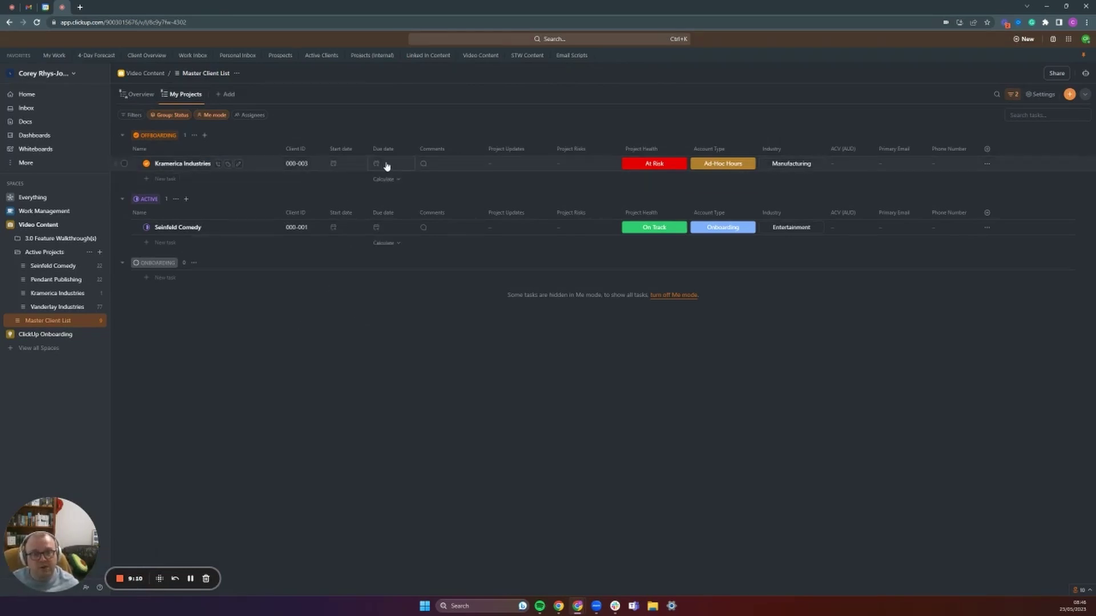
left_click(494, 164)
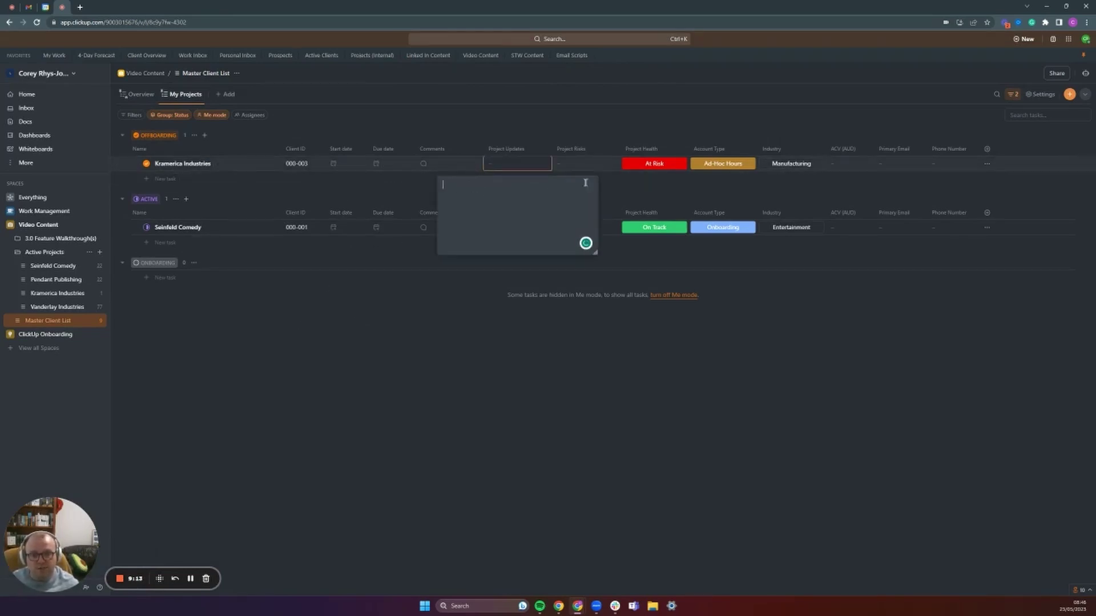
left_click(572, 165)
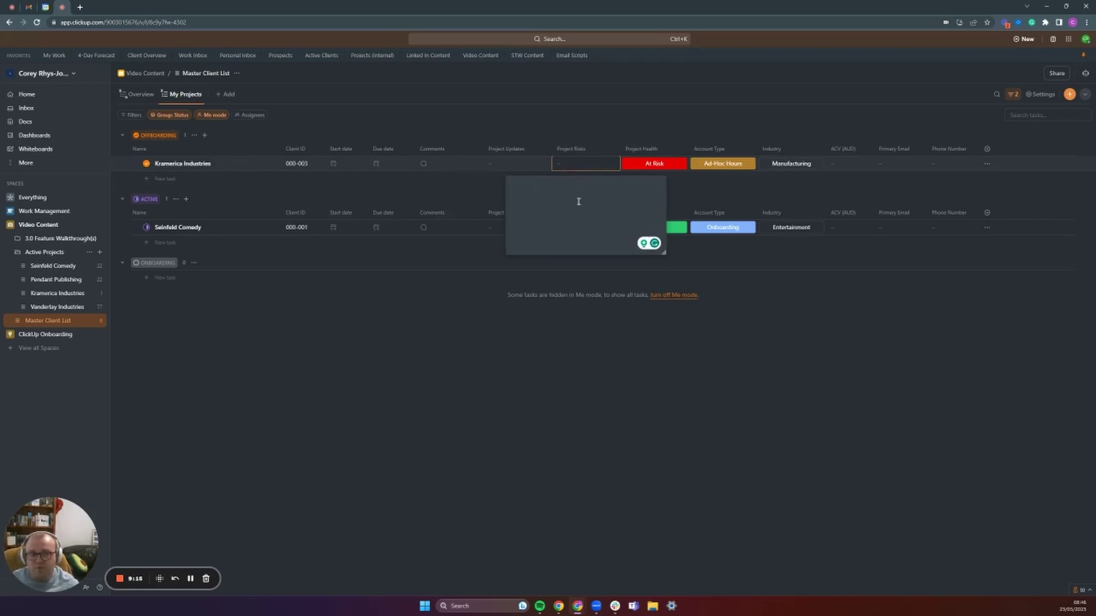
left_click(424, 165)
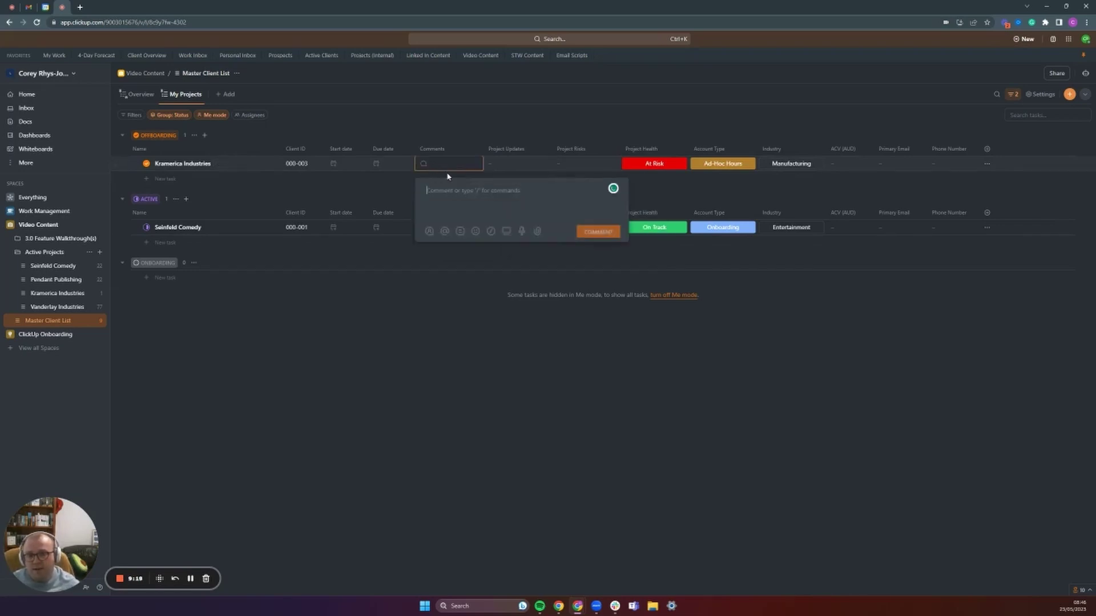
type("@")
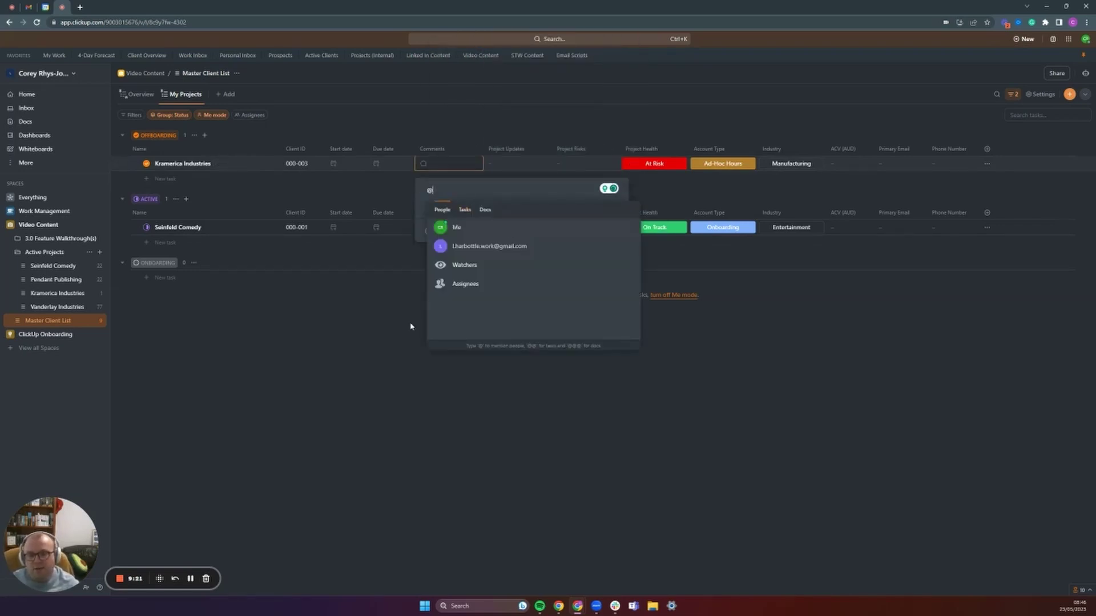
left_click(419, 308)
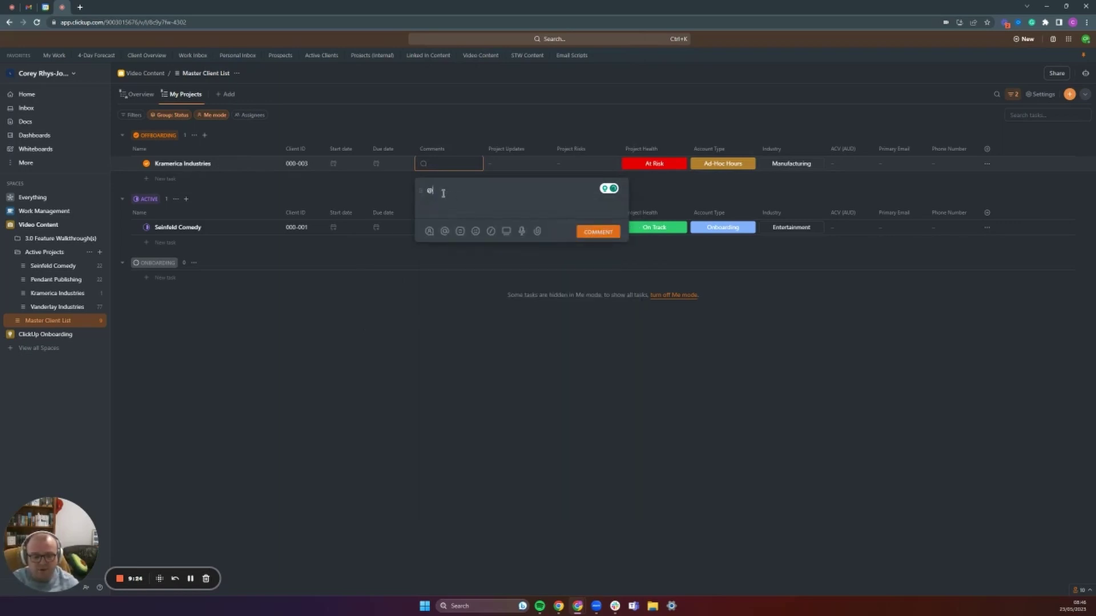
key("BackSpace")
left_click(423, 316)
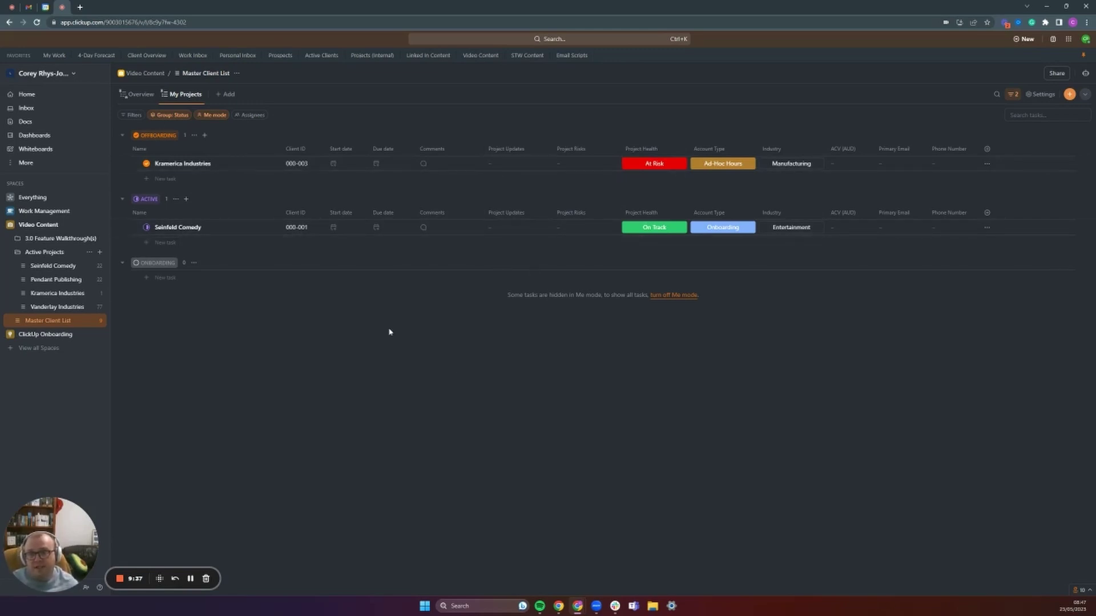
Return to the Overview of the Master Client List and collapse the Active Projects folder
left_click(140, 94)
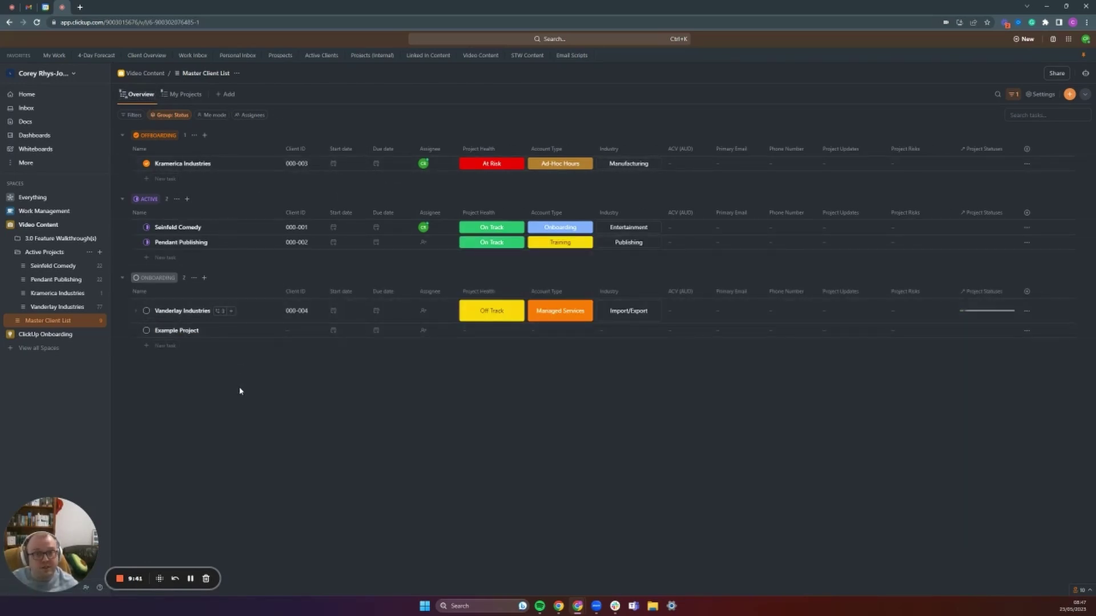
left_click(25, 255)
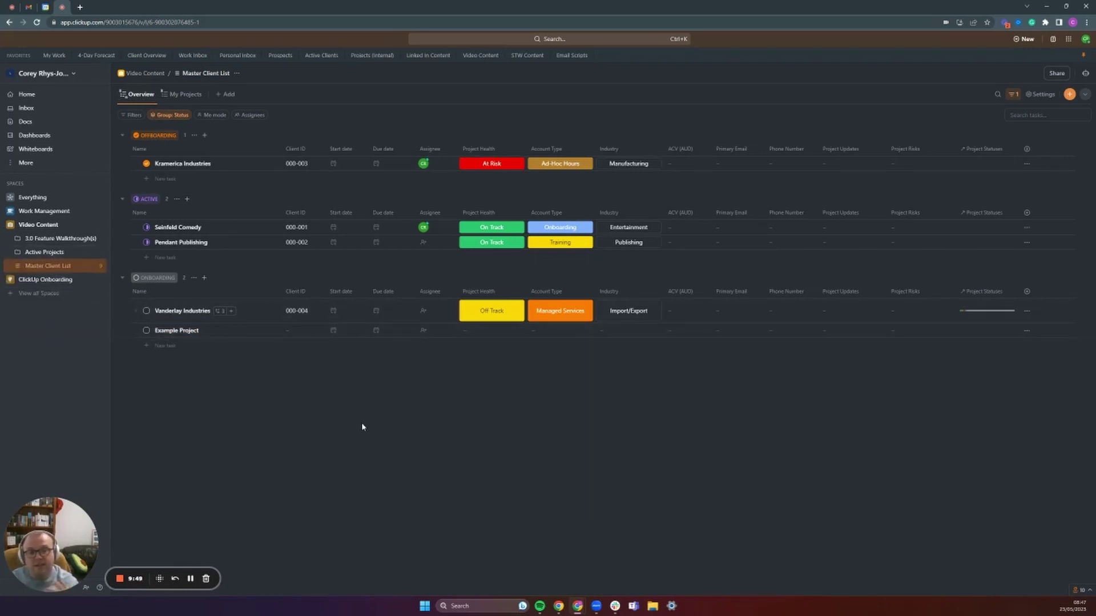